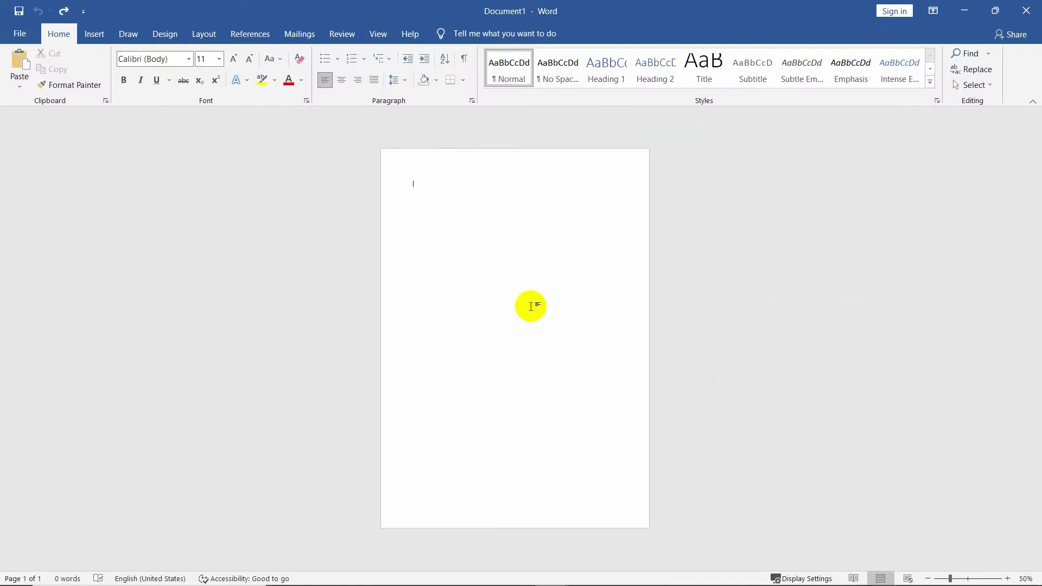
# Set Top, Bottom, Left and Right margins to 0 in Custom Margins, ignoring the warning.
pyautogui.click(201, 34)
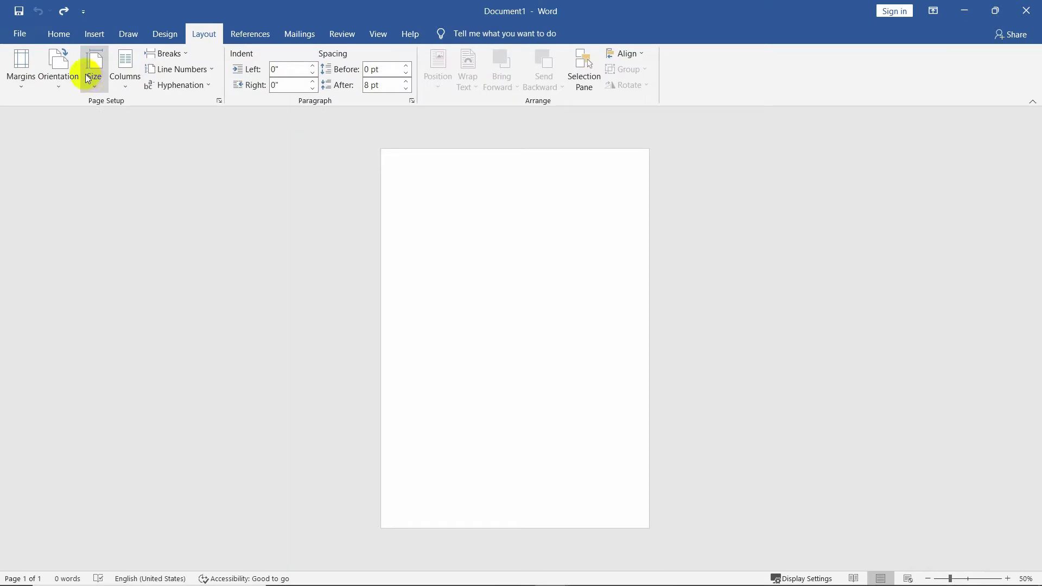
pyautogui.click(22, 66)
pyautogui.click(58, 430)
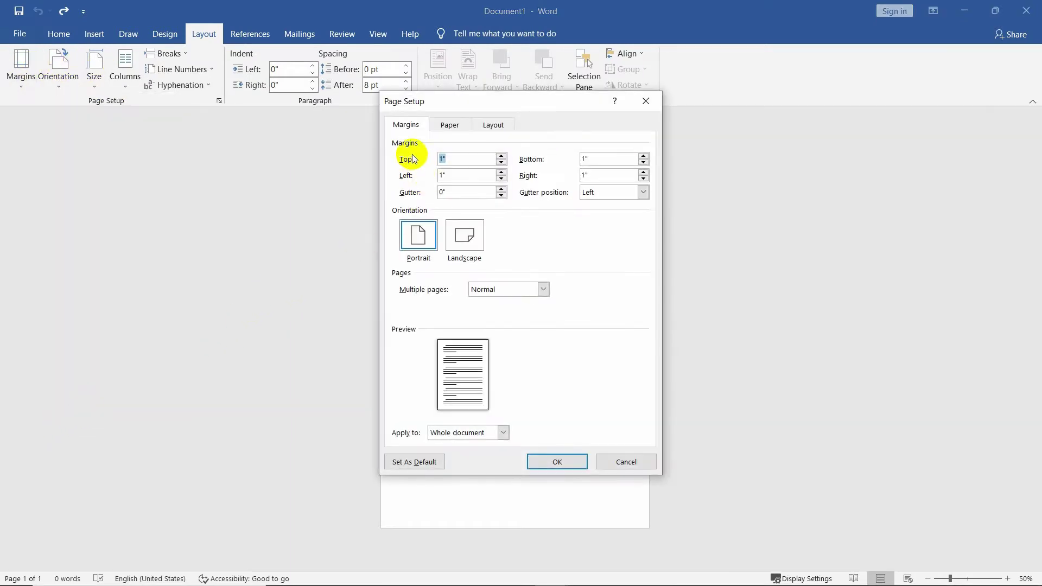
pyautogui.write('0')
pyautogui.press('Tab')
pyautogui.write('0')
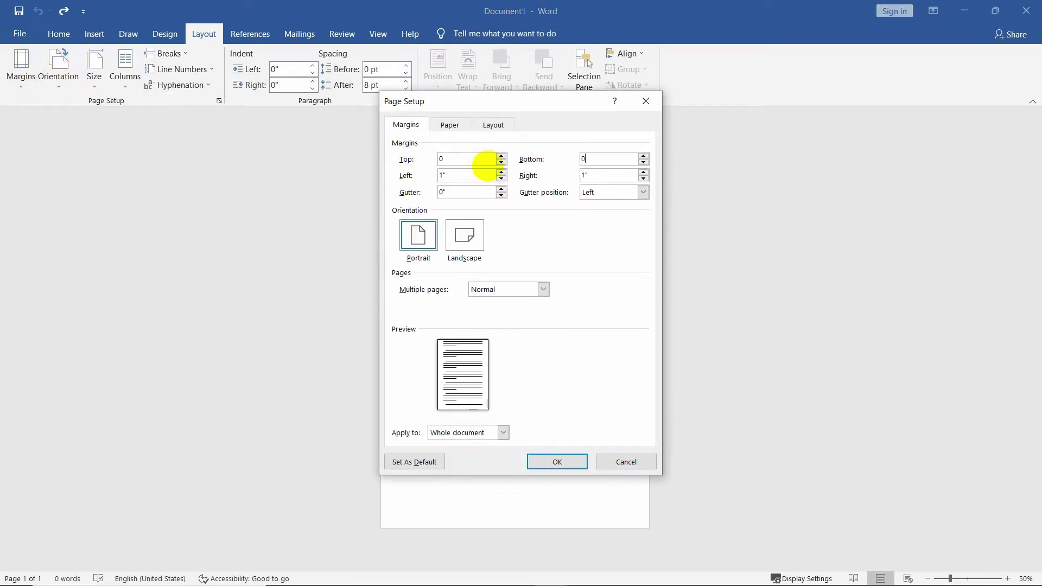
pyautogui.press('Tab')
pyautogui.write('0')
pyautogui.press('Tab')
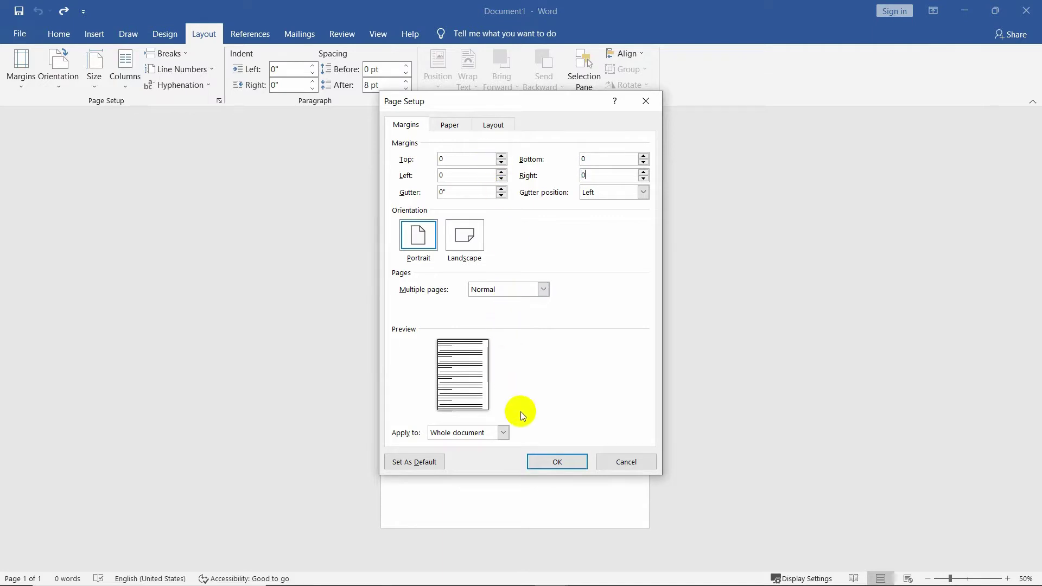
pyautogui.click(544, 462)
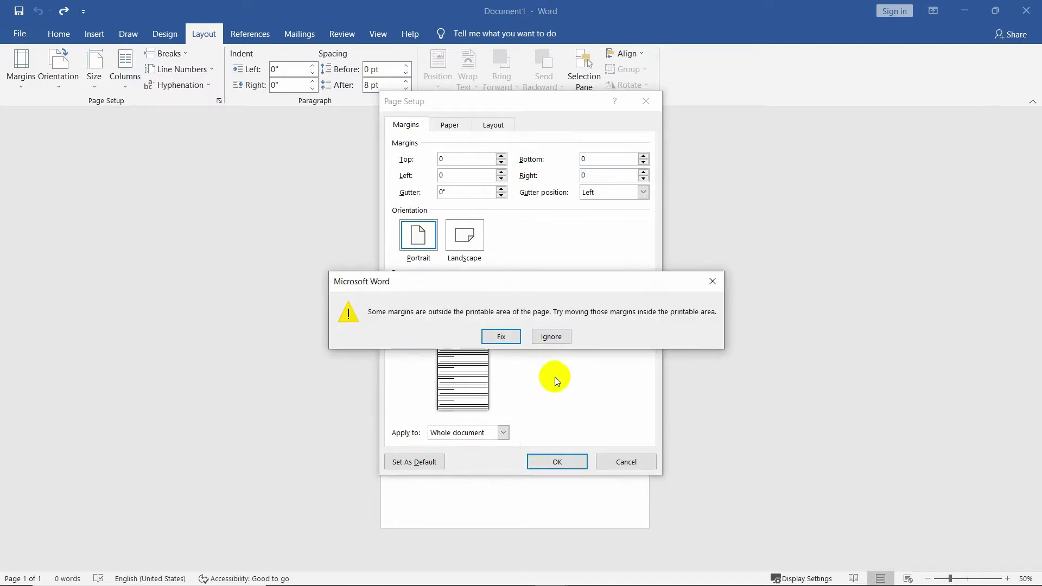
pyautogui.click(552, 340)
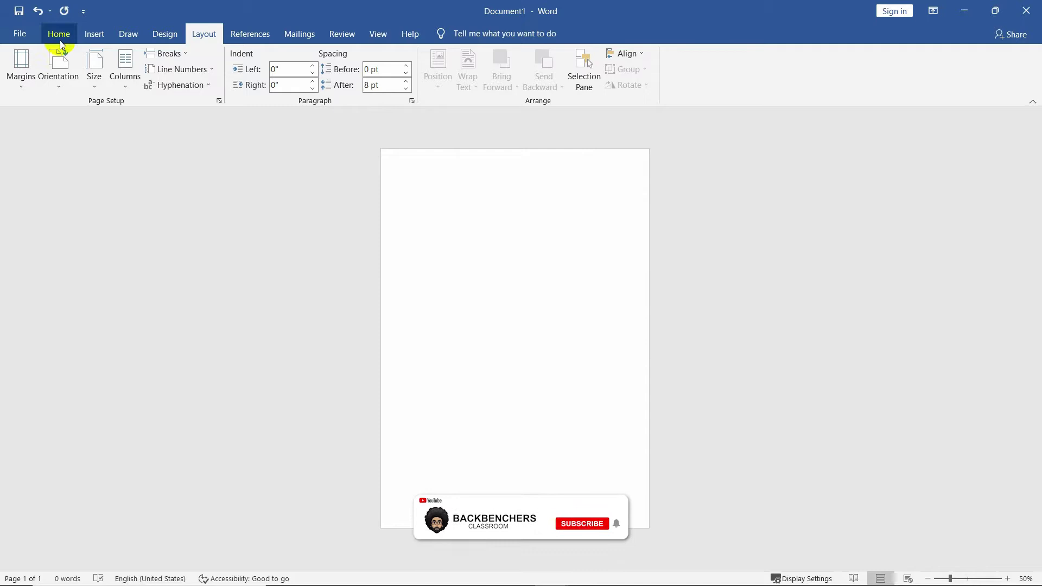
# Draw a tall rectangle over the page and set its rotation angle in More Rotation Options.
pyautogui.click(94, 37)
pyautogui.click(166, 74)
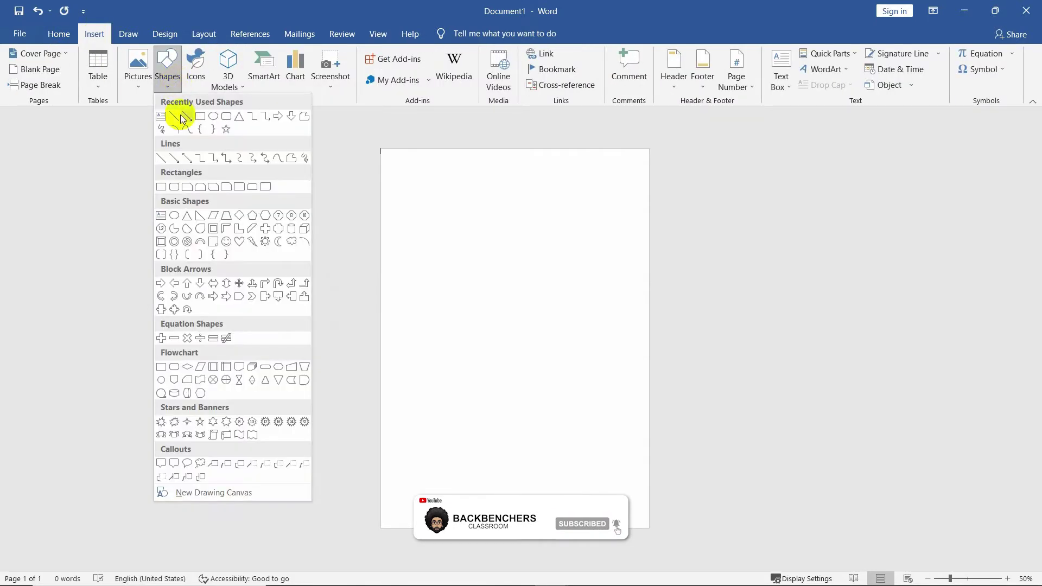
pyautogui.click(201, 120)
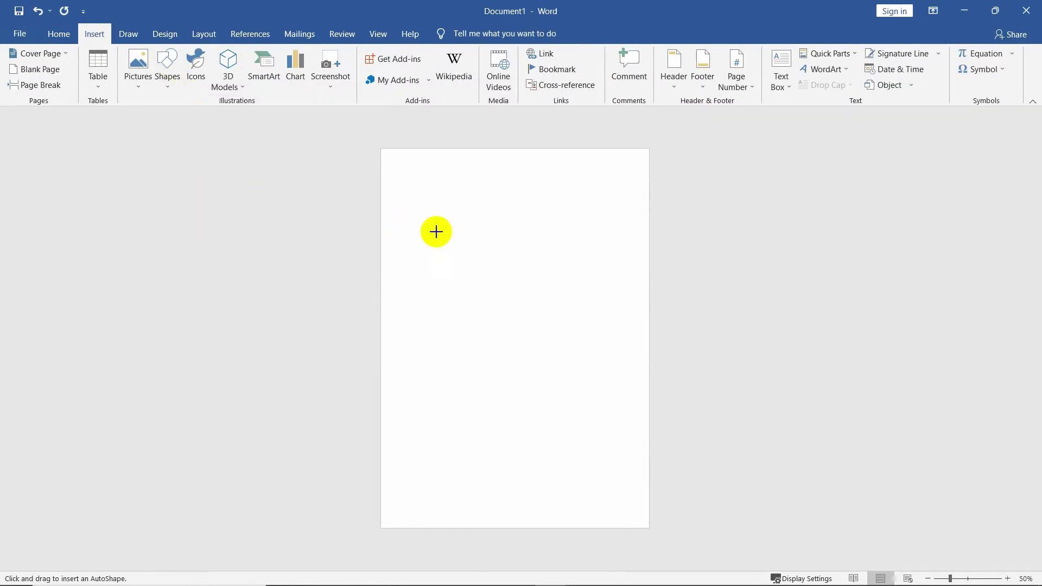
pyautogui.moveTo(650, 158)
pyautogui.mouseDown()
pyautogui.moveTo(409, 493)
pyautogui.moveTo(454, 549)
pyautogui.mouseUp()
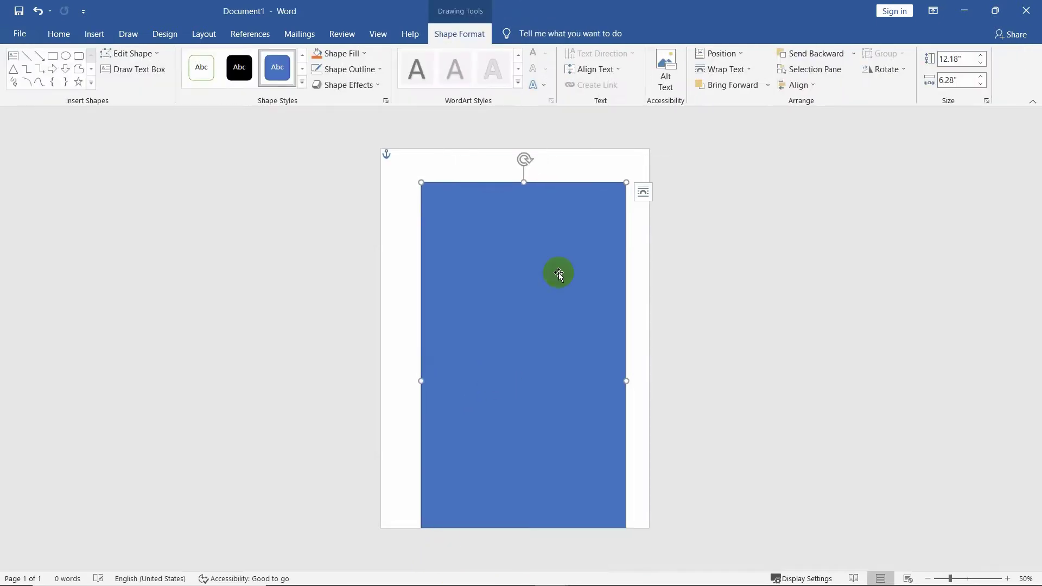
pyautogui.click(883, 69)
pyautogui.click(884, 151)
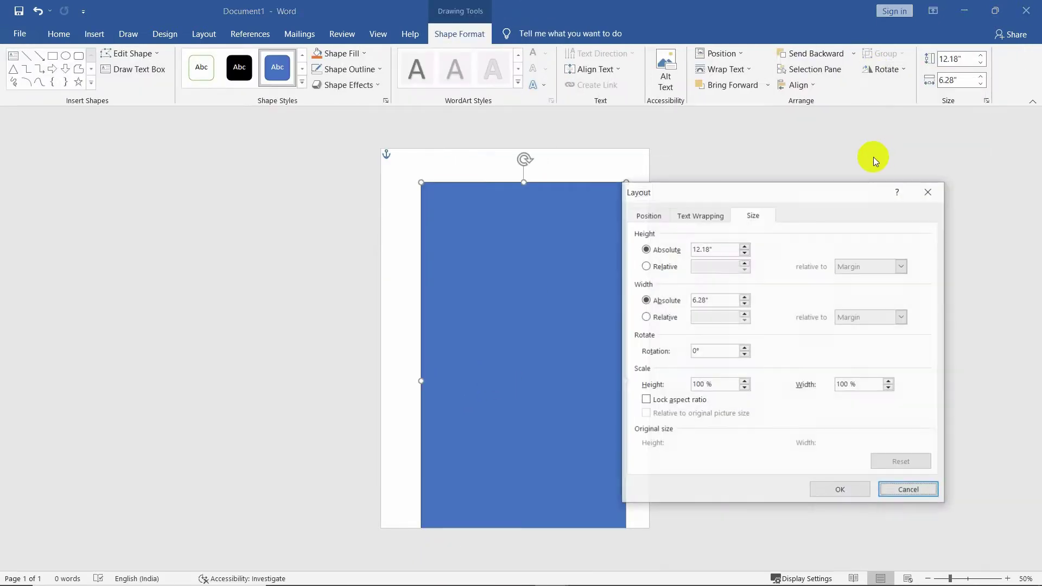
pyautogui.moveTo(722, 351); pyautogui.dragTo(675, 352)
pyautogui.write('316')
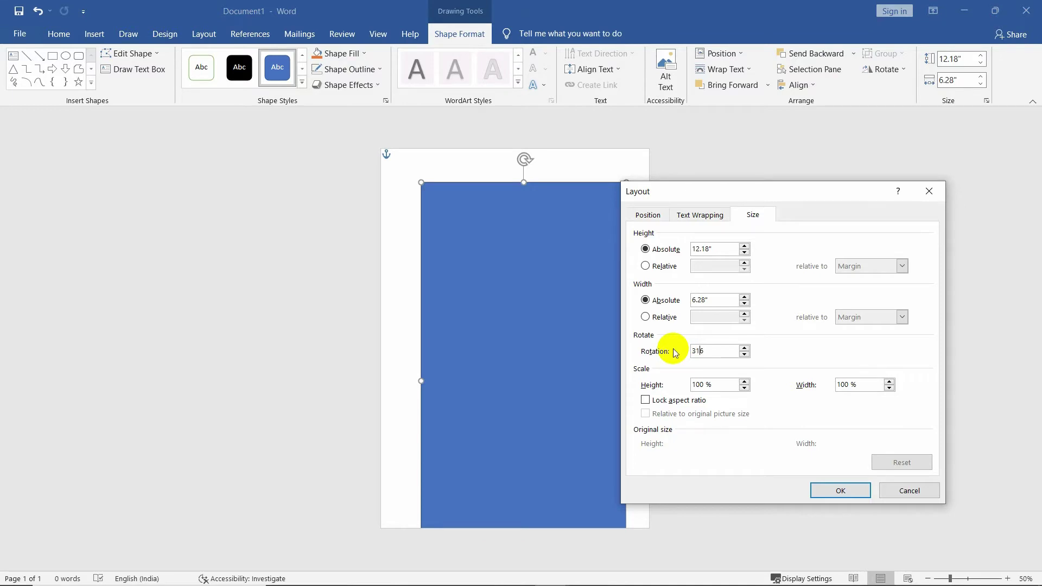
pyautogui.press('Return')
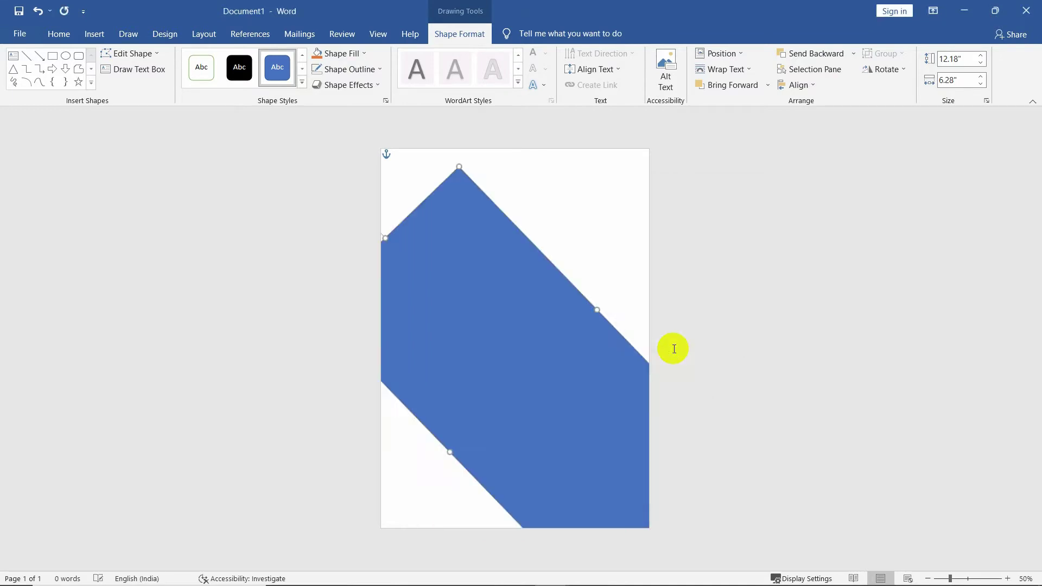
# Flip the rectangle vertically and stretch it into a corner-to-corner diagonal band.
pyautogui.click(876, 71)
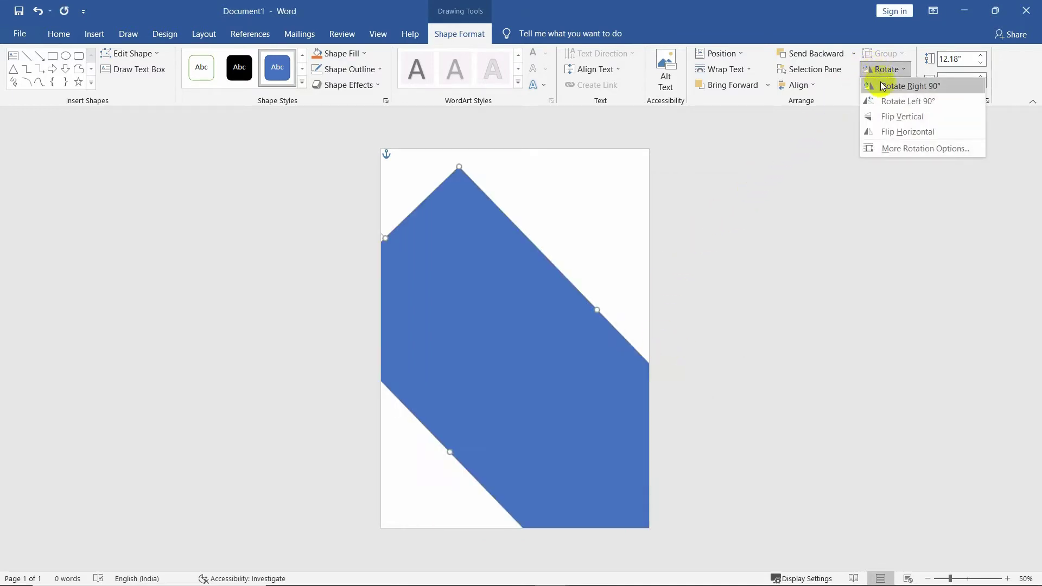
pyautogui.click(896, 120)
pyautogui.moveTo(491, 322); pyautogui.dragTo(557, 439)
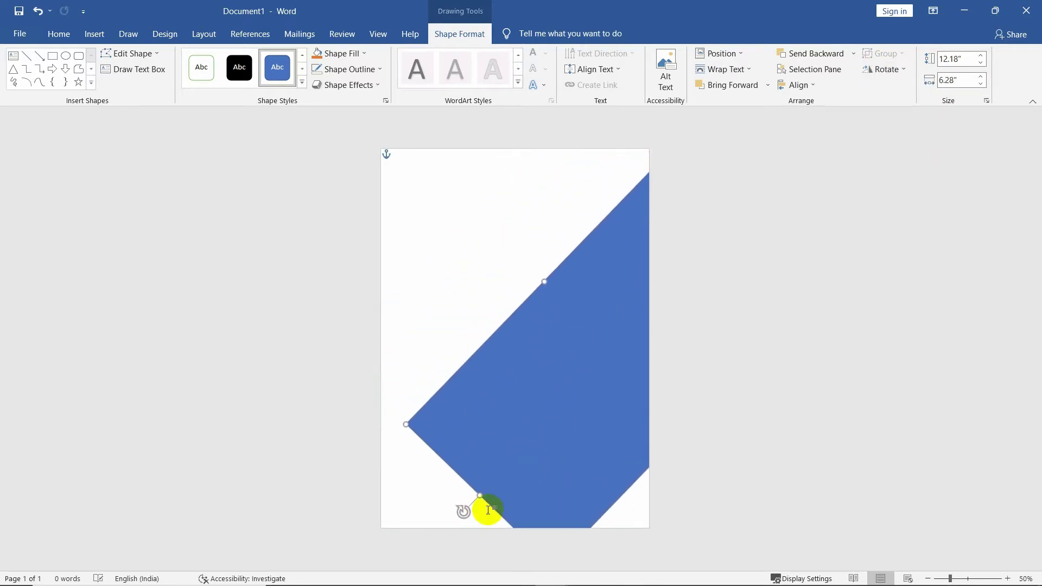
pyautogui.moveTo(470, 486); pyautogui.dragTo(388, 547)
pyautogui.moveTo(484, 466); pyautogui.dragTo(481, 468)
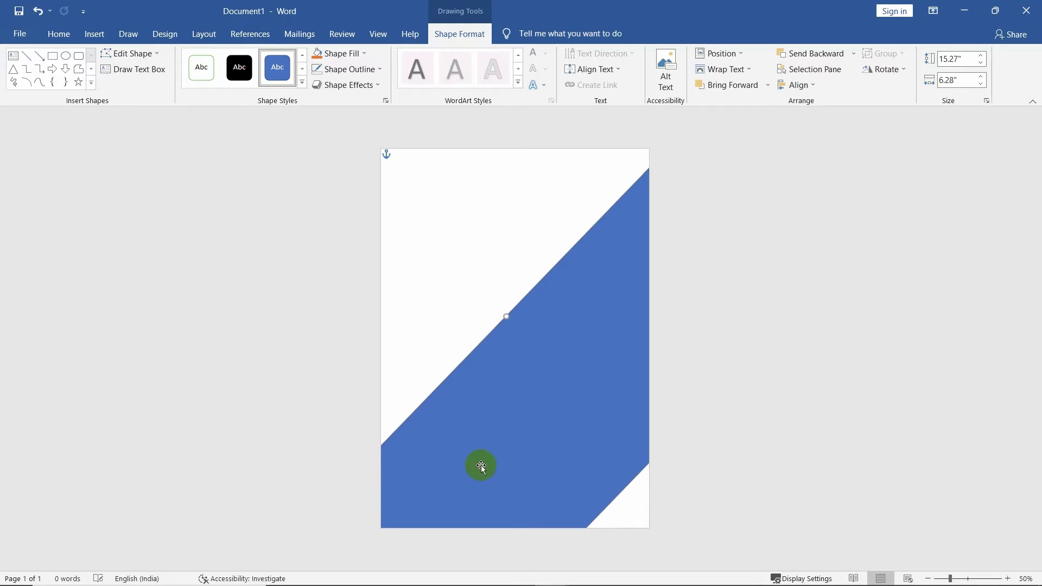
pyautogui.moveTo(756, 213); pyautogui.dragTo(621, 295)
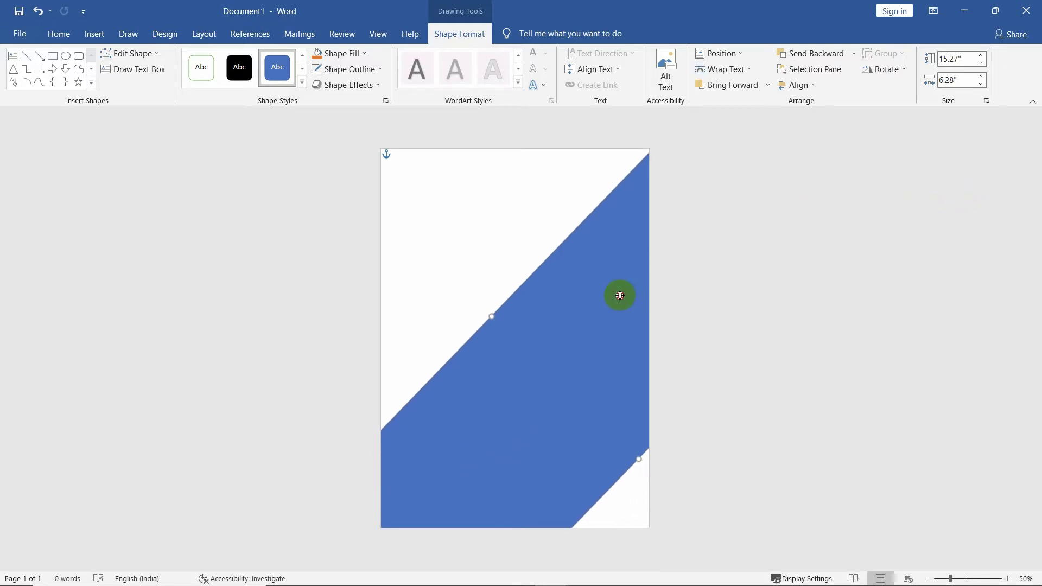
pyautogui.click(481, 331)
# Draw a small rectangle near the top-left and rotate it to 315°.
pyautogui.click(88, 36)
pyautogui.click(166, 81)
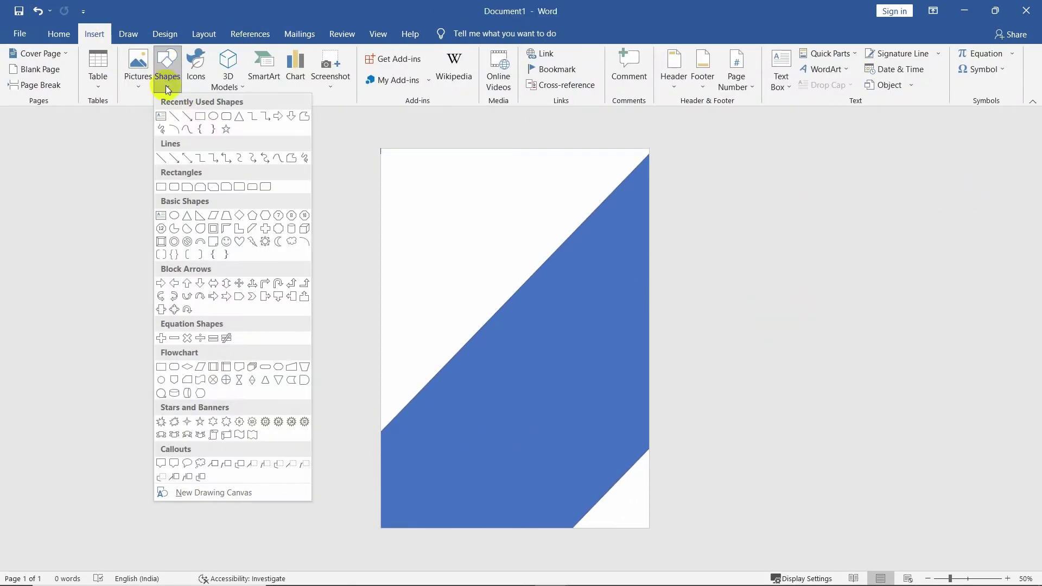
pyautogui.click(199, 117)
pyautogui.moveTo(399, 152); pyautogui.dragTo(476, 253)
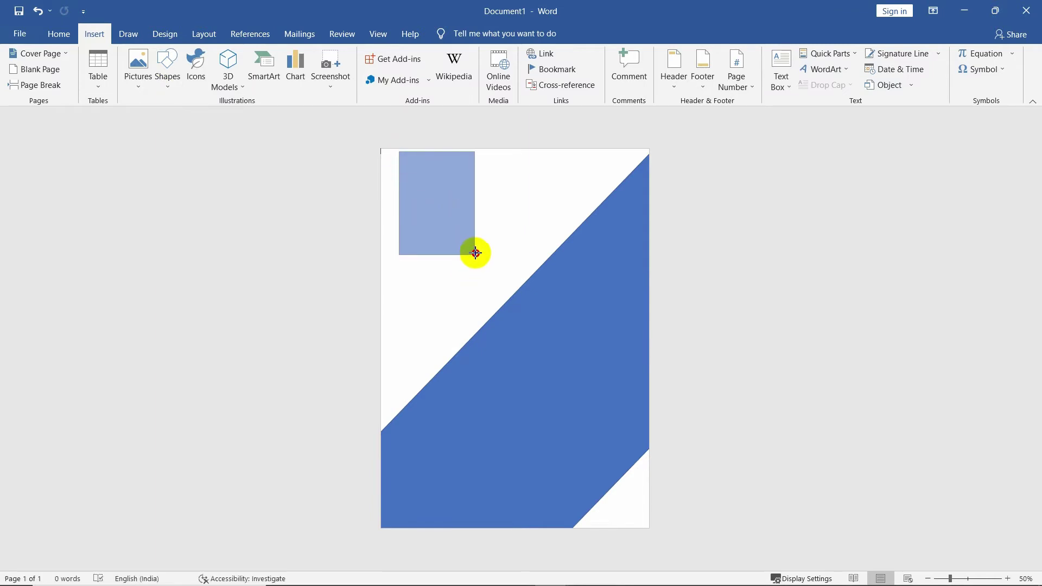
pyautogui.click(884, 70)
pyautogui.click(887, 152)
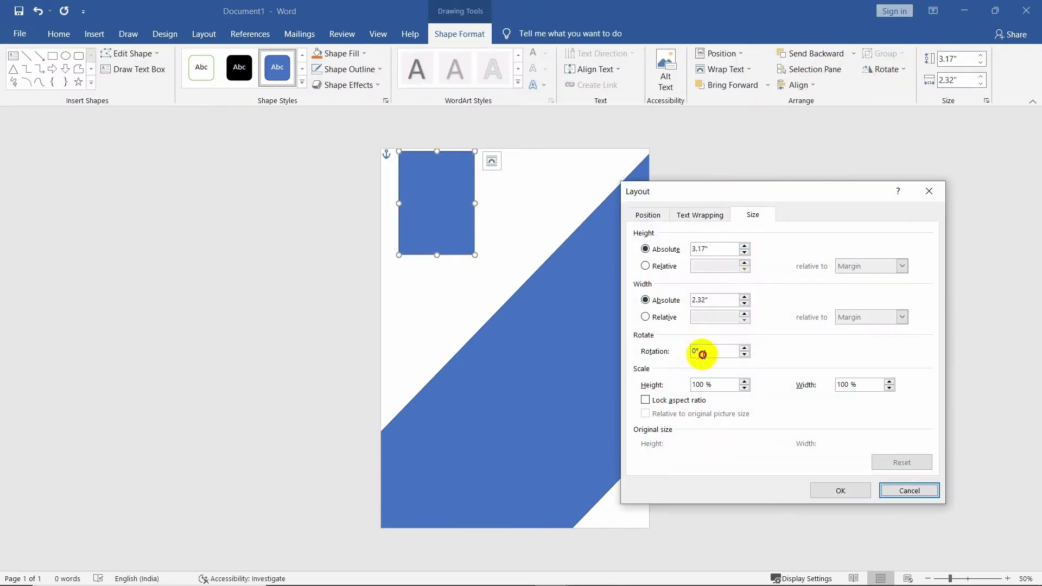
pyautogui.moveTo(702, 354); pyautogui.dragTo(674, 354)
pyautogui.write('5')
pyautogui.press('Return')
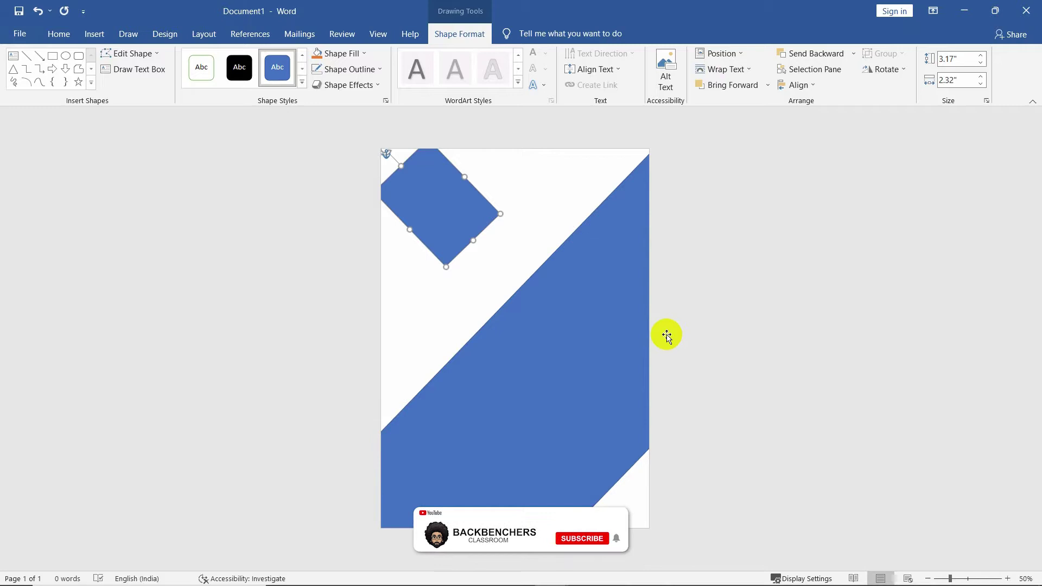
# Push the square into the top-left corner and Ctrl-drag a copy to the bottom-right.
pyautogui.click(884, 70)
pyautogui.click(893, 115)
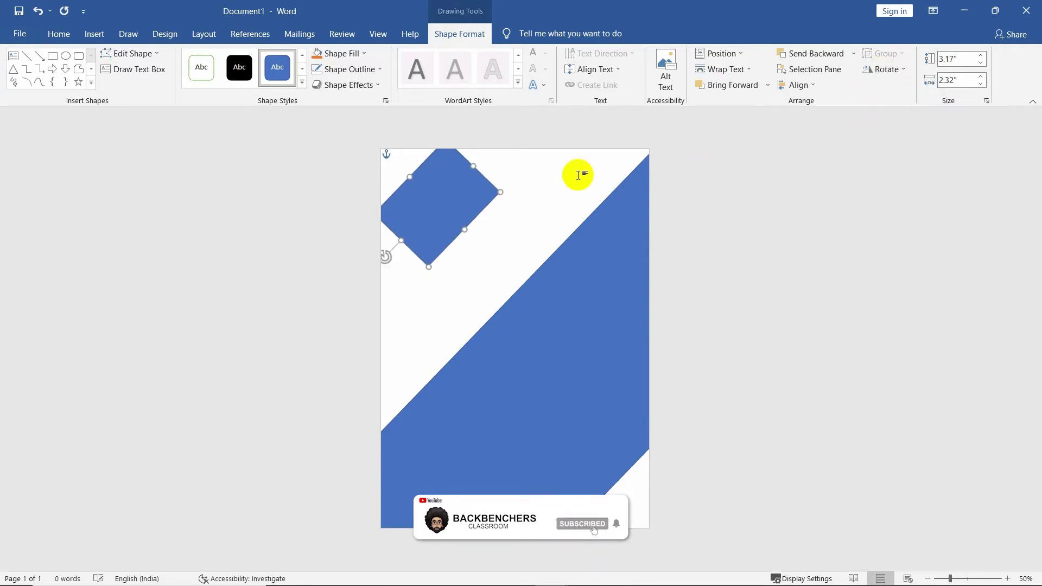
pyautogui.moveTo(452, 204); pyautogui.dragTo(394, 154)
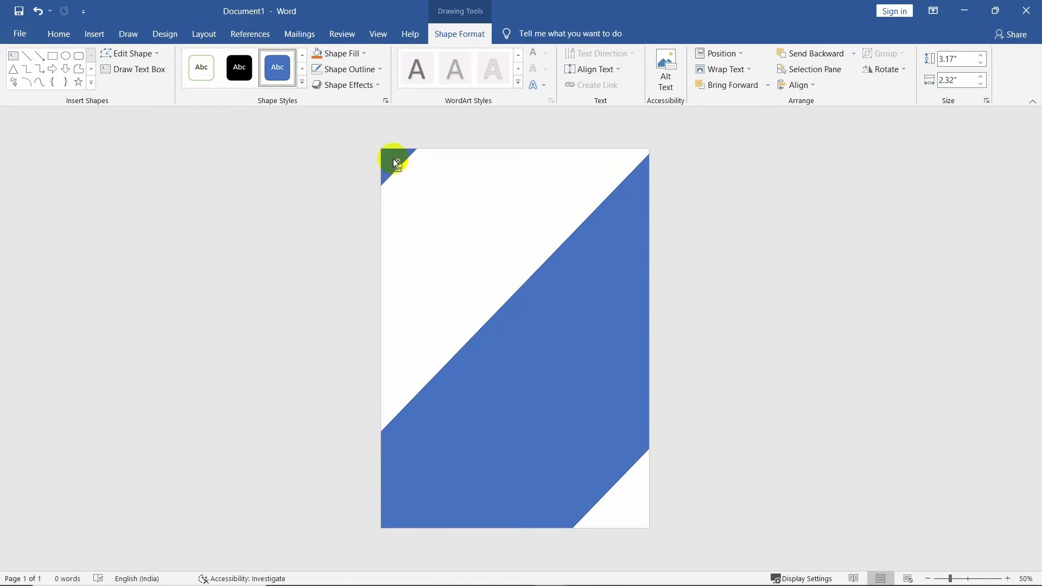
pyautogui.moveTo(396, 163); pyautogui.dragTo(637, 495)
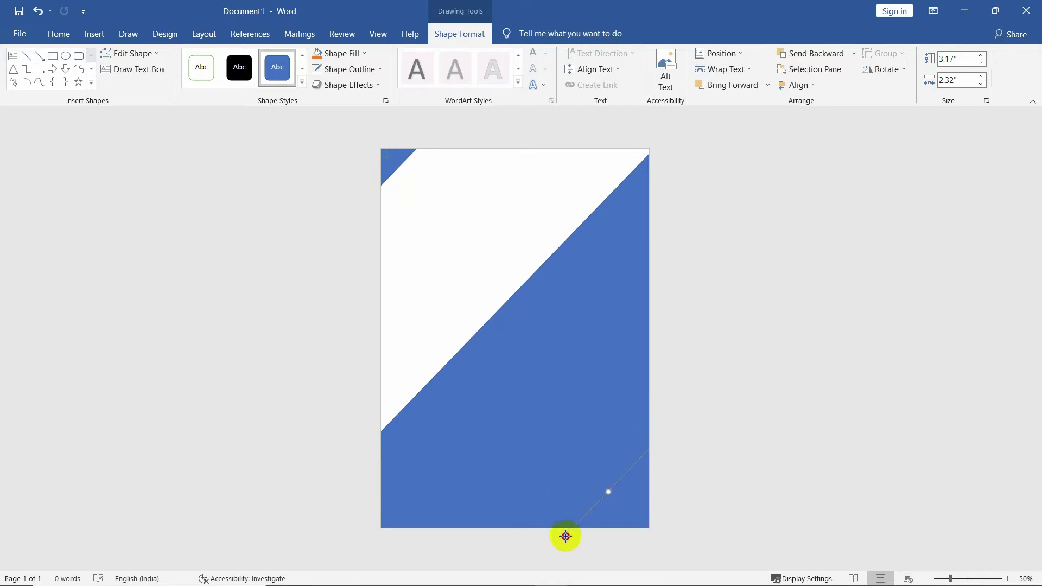
# Remove the outlines from the two corner shapes.
pyautogui.keyDown('shift'); pyautogui.click(397, 167); pyautogui.keyUp('shift')
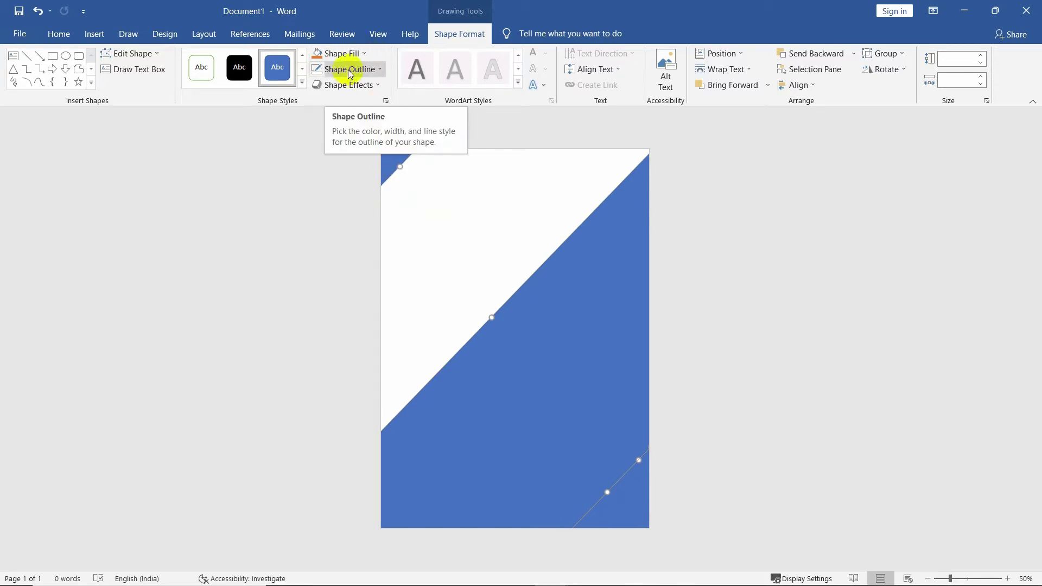
pyautogui.click(356, 73)
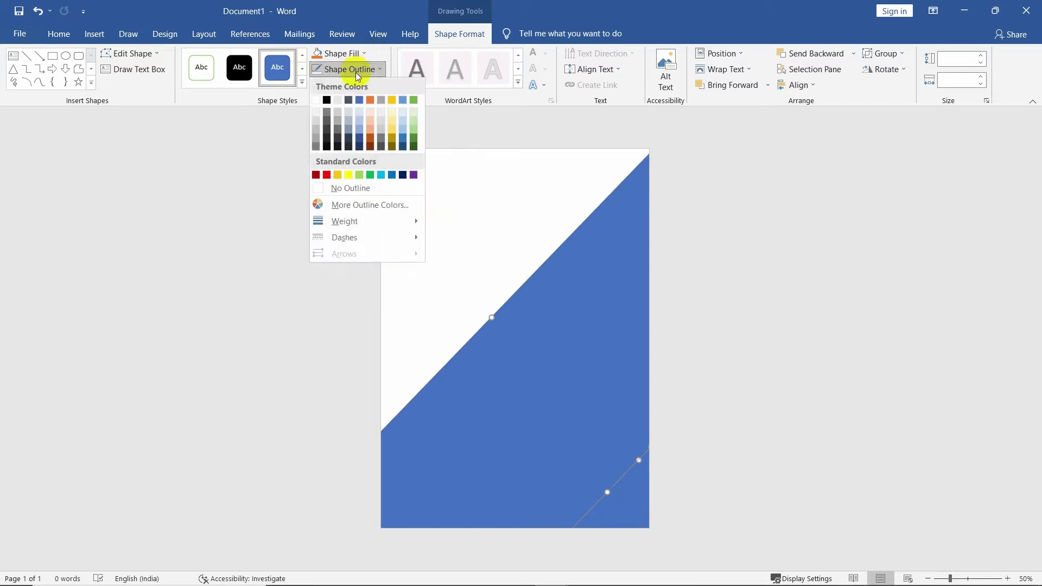
pyautogui.click(351, 191)
pyautogui.click(632, 503)
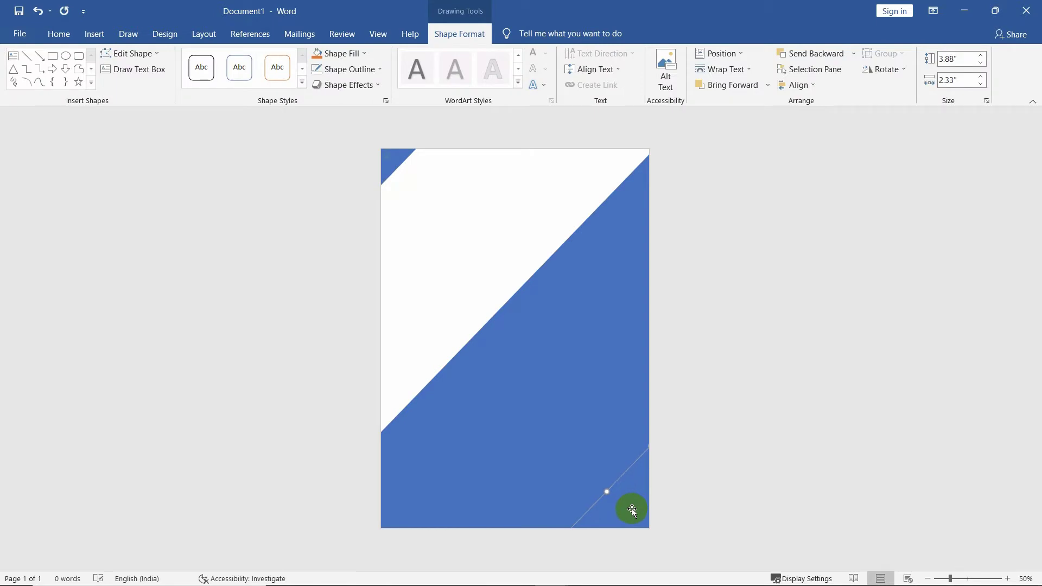
pyautogui.click(474, 288)
# Fill the large diagonal band with a light grey theme colour.
pyautogui.click(394, 171)
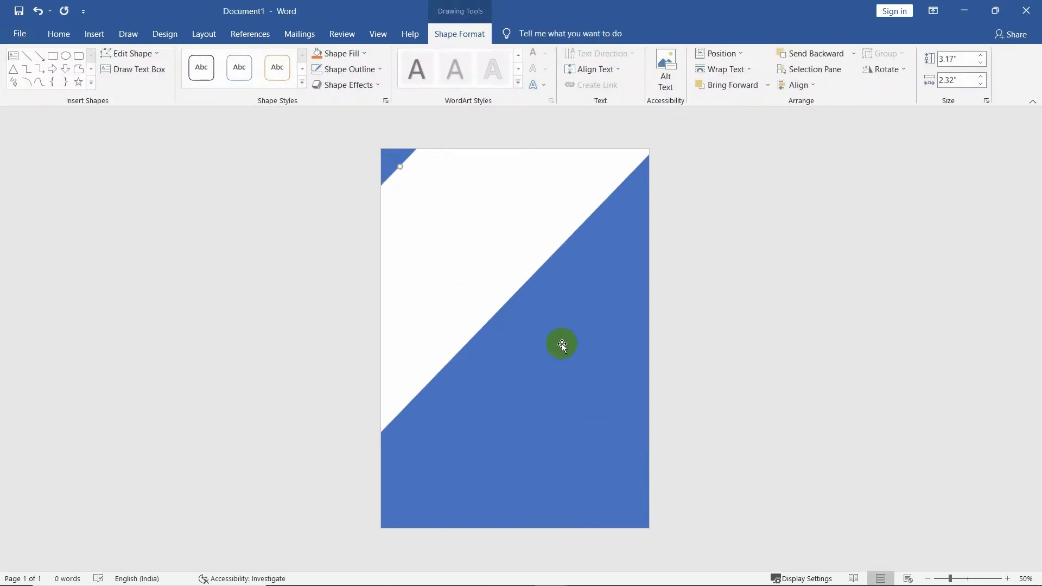
pyautogui.click(562, 345)
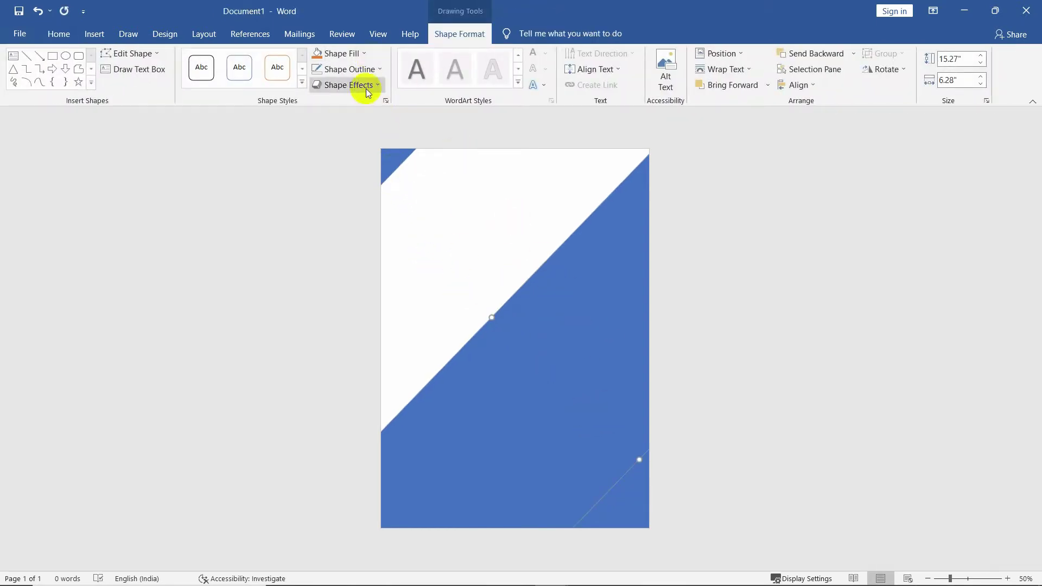
pyautogui.click(346, 54)
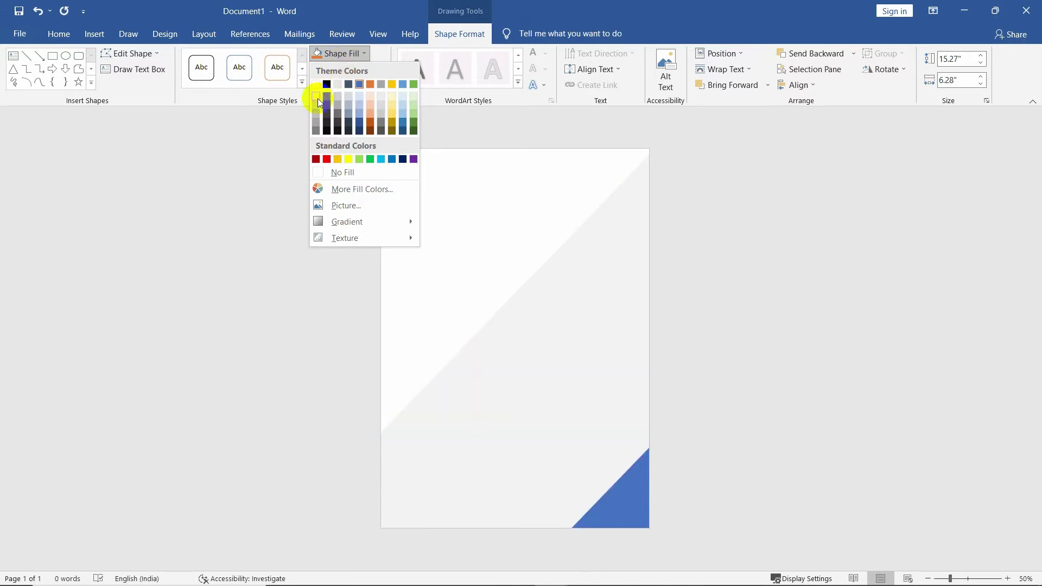
pyautogui.click(319, 100)
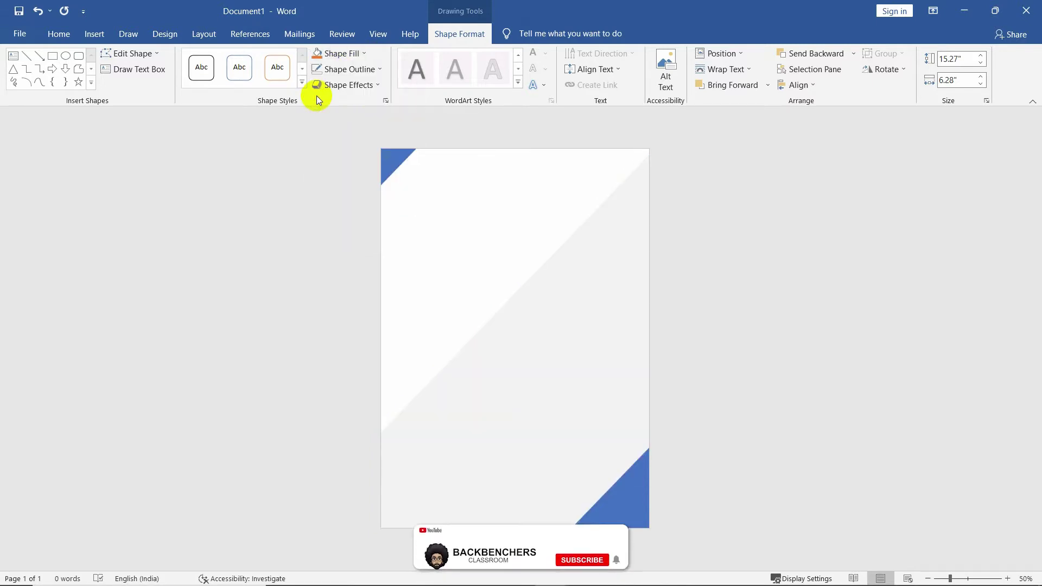
pyautogui.click(814, 272)
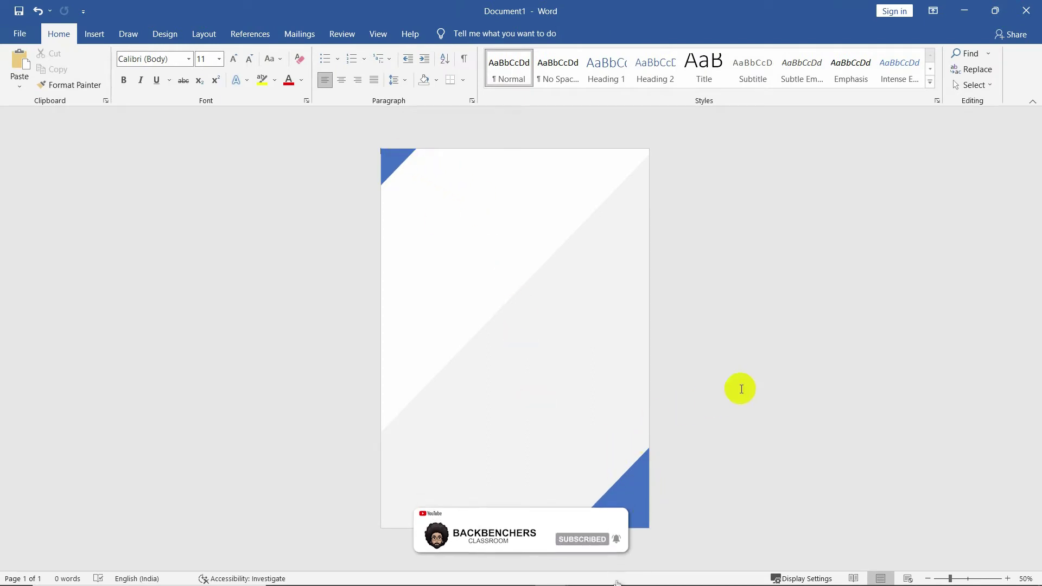
# Draw a new rectangle and set its rotation to 44° in the Size settings.
pyautogui.click(98, 34)
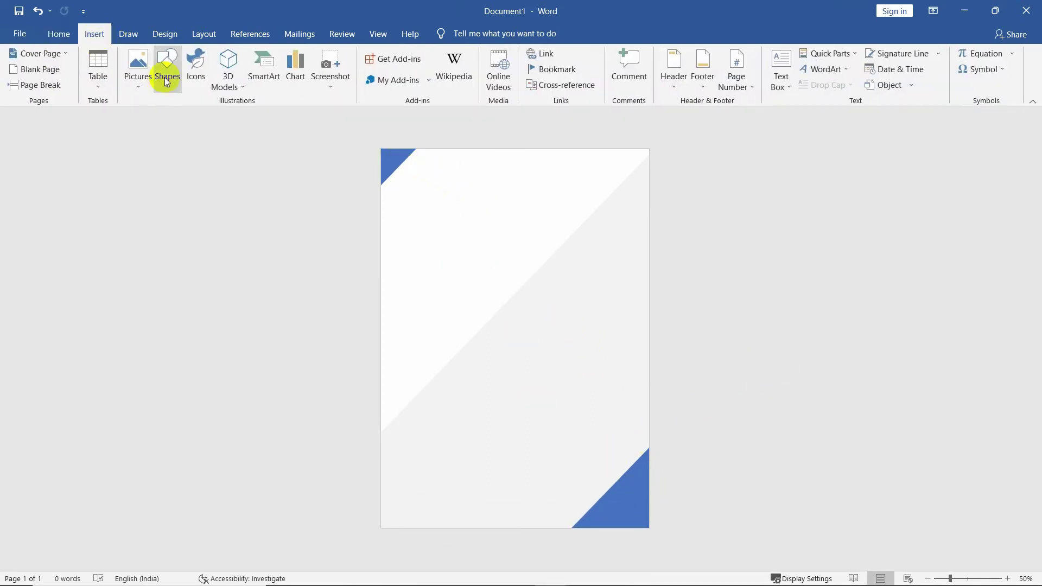
pyautogui.click(167, 77)
pyautogui.click(160, 116)
pyautogui.moveTo(643, 158)
pyautogui.mouseDown()
pyautogui.moveTo(593, 224)
pyautogui.moveTo(570, 331)
pyautogui.mouseUp()
pyautogui.moveTo(586, 233); pyautogui.dragTo(562, 271)
pyautogui.click(886, 68)
pyautogui.click(896, 158)
pyautogui.doubleClick(696, 351)
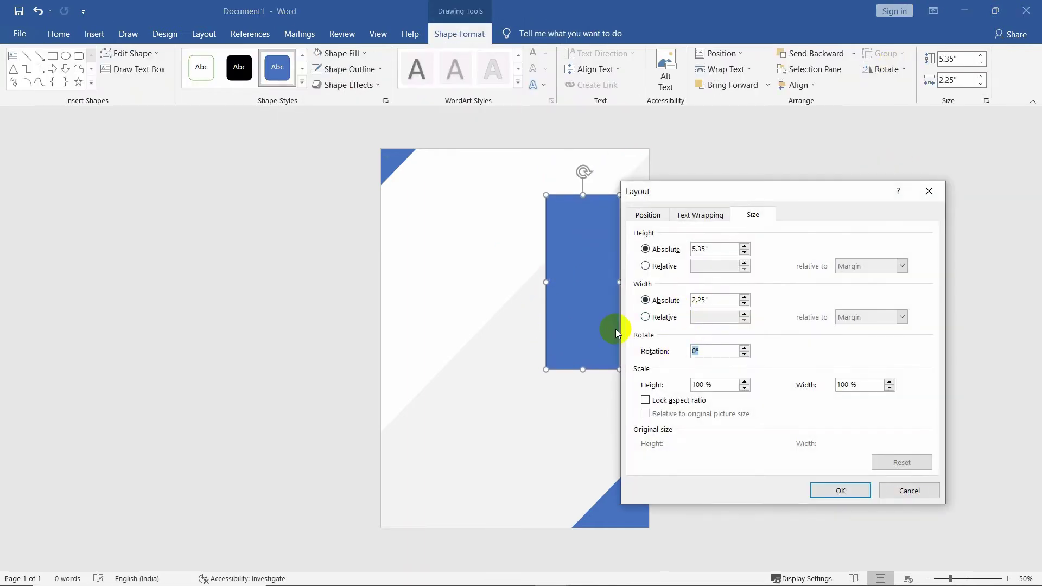
pyautogui.press('Return')
# Flip the tilted rectangle vertically and move it to the top-right corner.
pyautogui.click(886, 69)
pyautogui.click(895, 125)
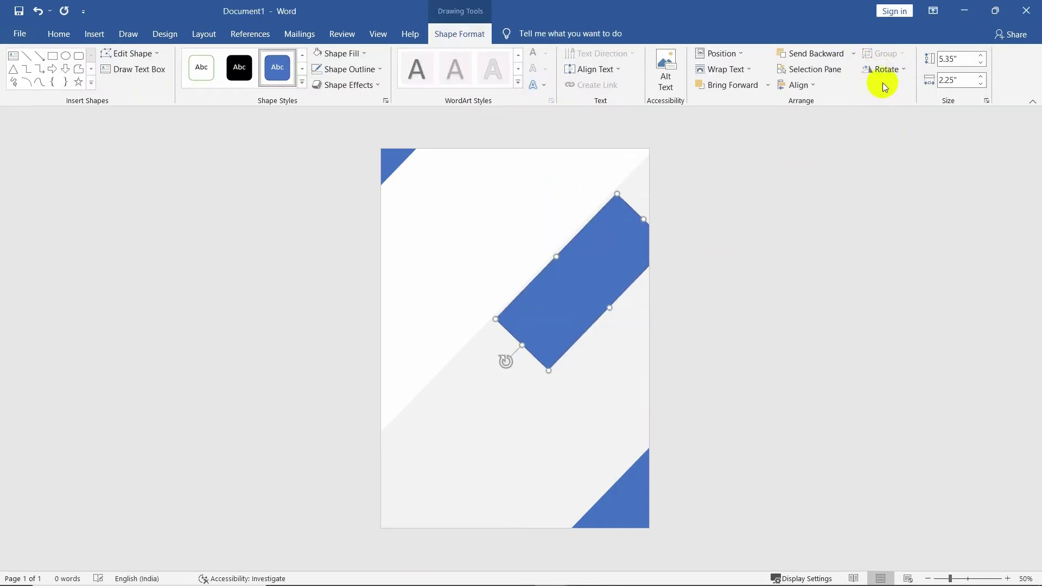
pyautogui.click(887, 69)
pyautogui.click(893, 156)
pyautogui.doubleClick(692, 351)
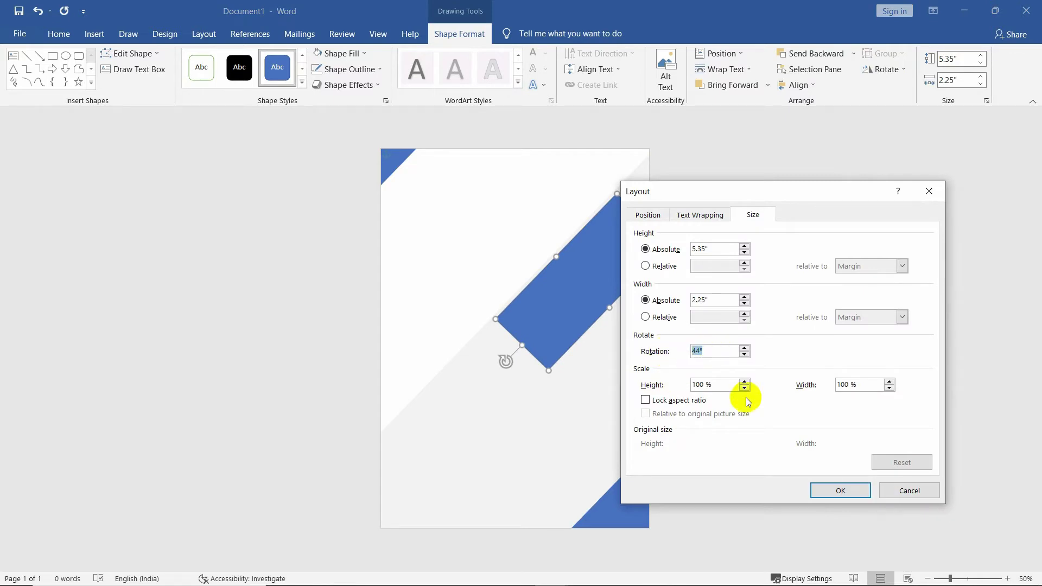
pyautogui.click(898, 482)
pyautogui.moveTo(570, 311); pyautogui.dragTo(614, 270)
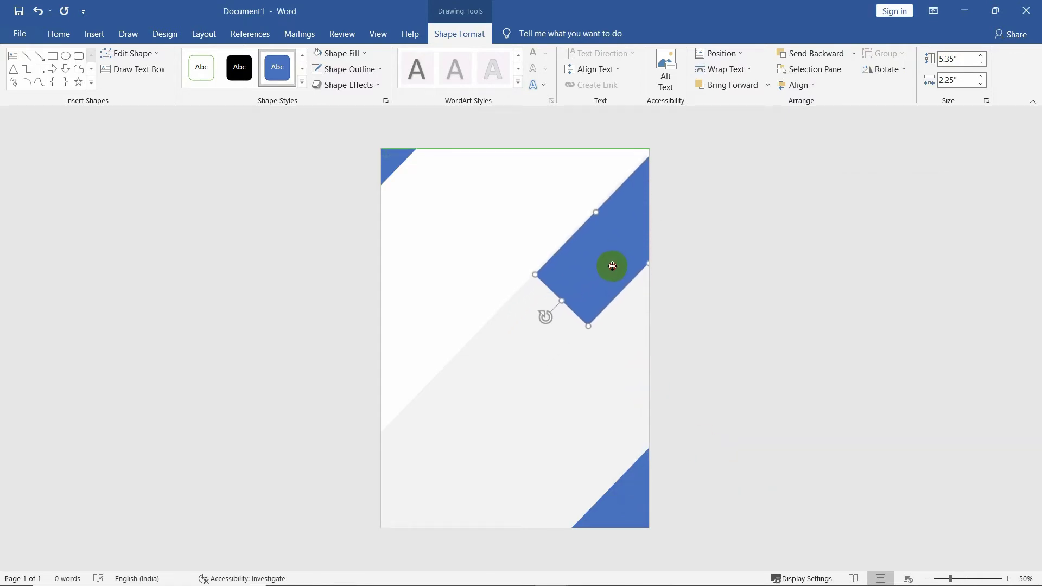
pyautogui.scroll(3, 612, 266)
pyautogui.scroll(4, 643, 260)
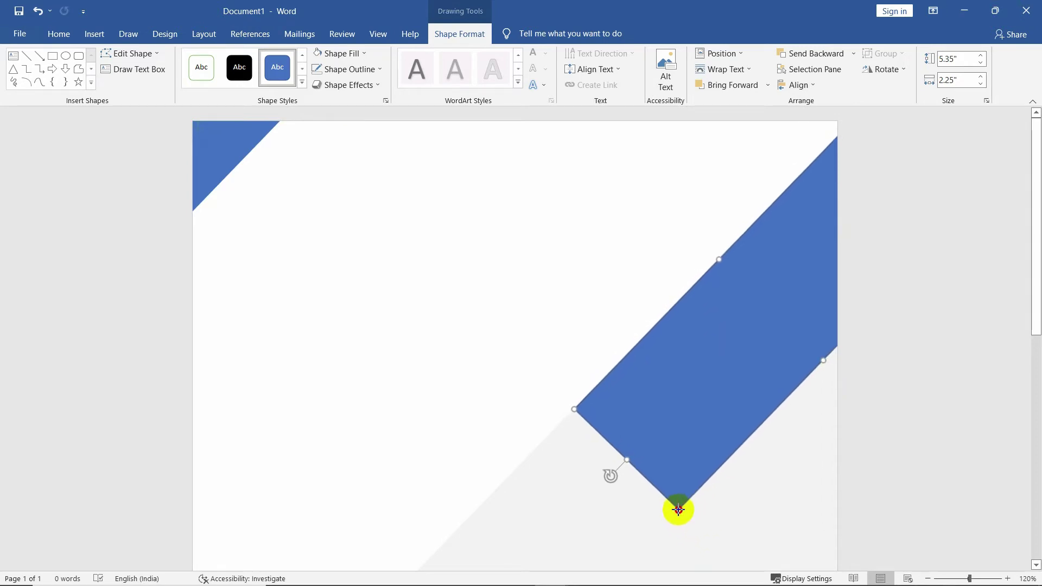
# Narrow the rectangle into a bar and place a copy just below it.
pyautogui.moveTo(697, 530); pyautogui.dragTo(718, 428)
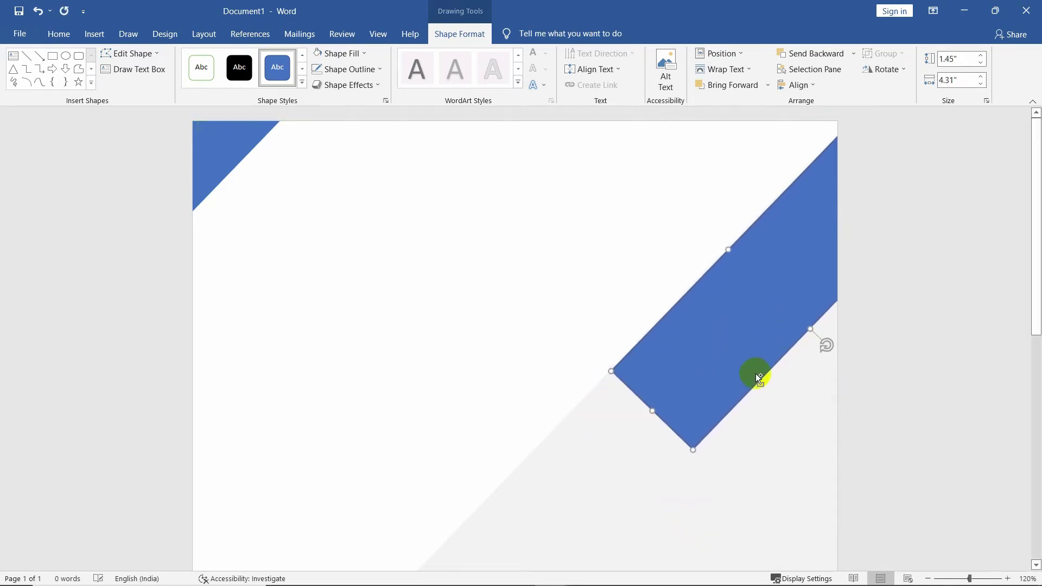
pyautogui.scroll(-6, 745, 371)
pyautogui.click(666, 394)
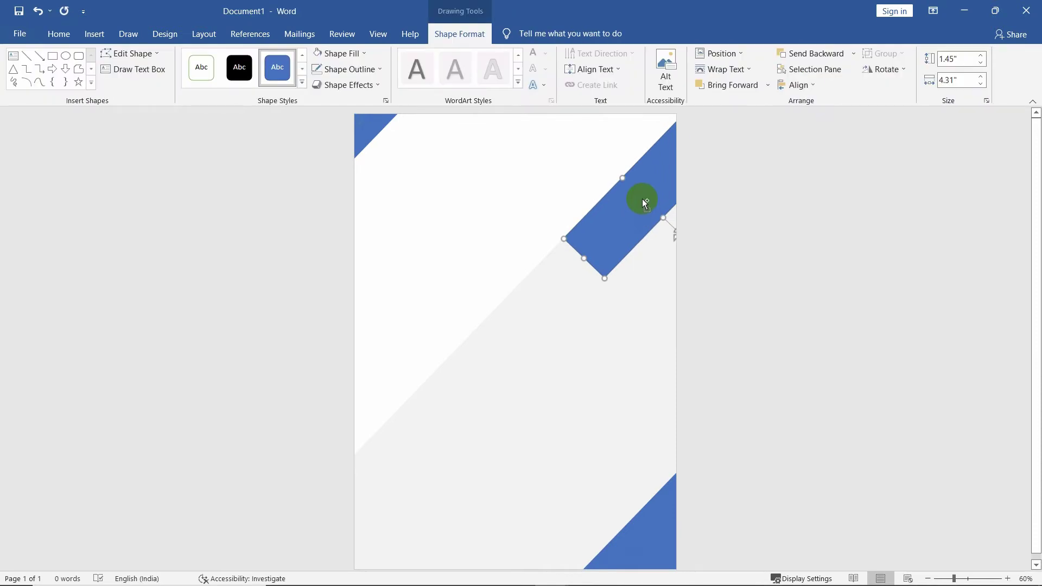
pyautogui.moveTo(640, 204)
pyautogui.mouseDown()
pyautogui.moveTo(566, 350)
pyautogui.moveTo(628, 419)
pyautogui.moveTo(723, 294)
pyautogui.moveTo(717, 286)
pyautogui.mouseUp()
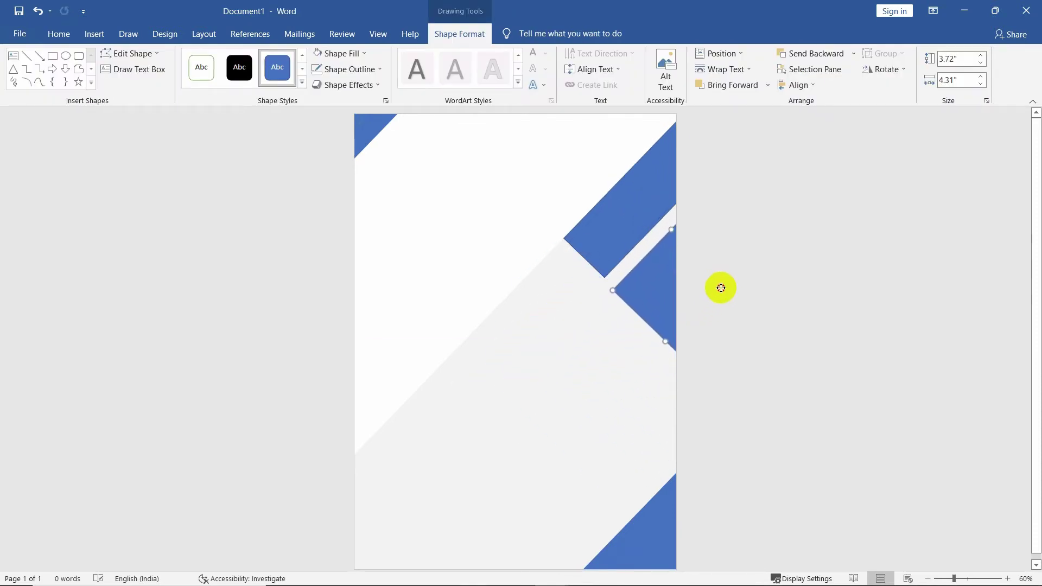
pyautogui.click(643, 289)
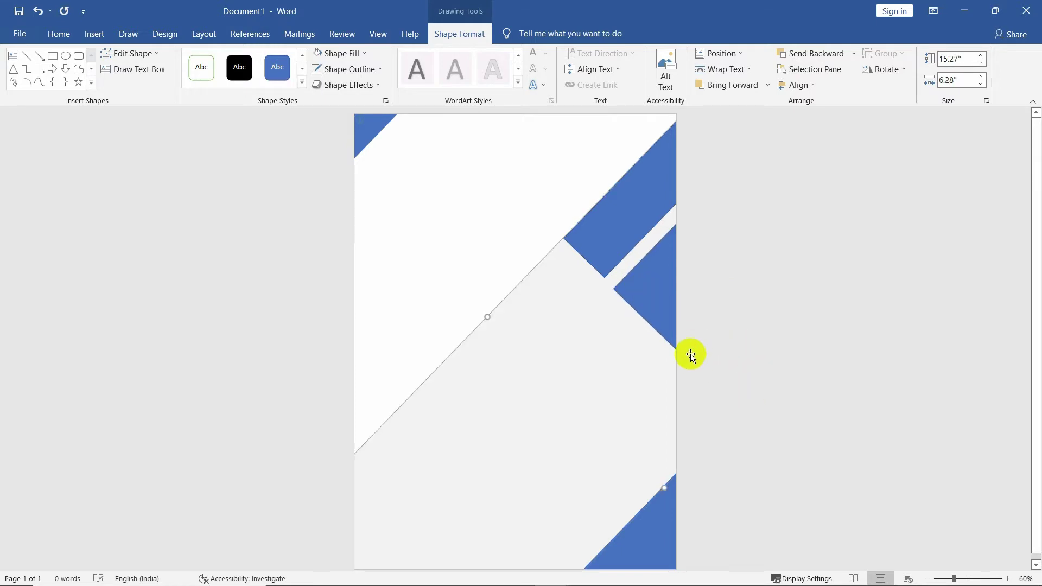
# Copy a blue bar to the page centre and reshape it into a large rectangle.
pyautogui.click(665, 293)
pyautogui.moveTo(665, 293); pyautogui.dragTo(517, 316)
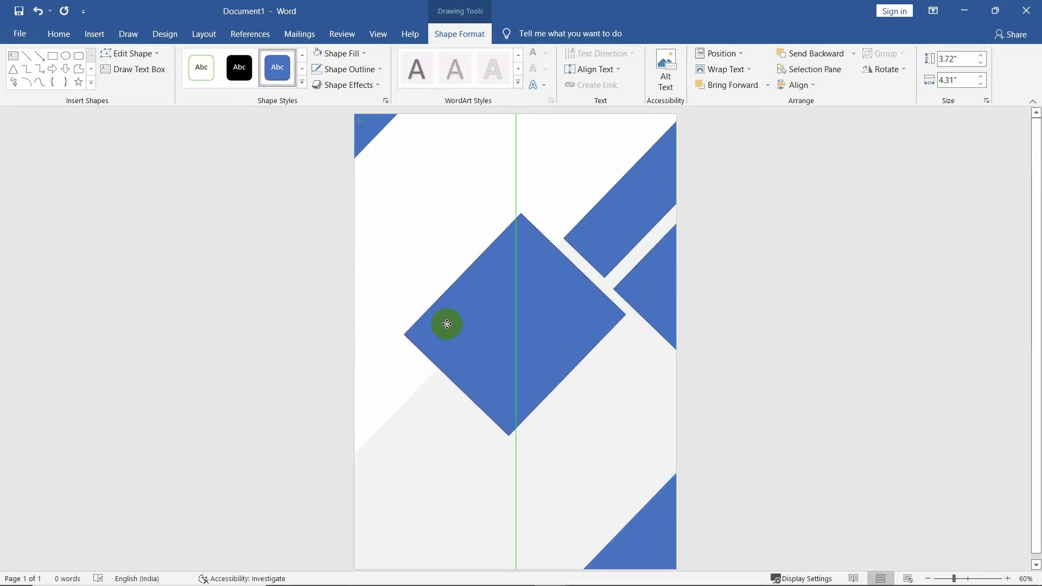
pyautogui.keyDown('ctrl'); pyautogui.scroll(9, 517, 317); pyautogui.keyUp('ctrl')
pyautogui.click(858, 431)
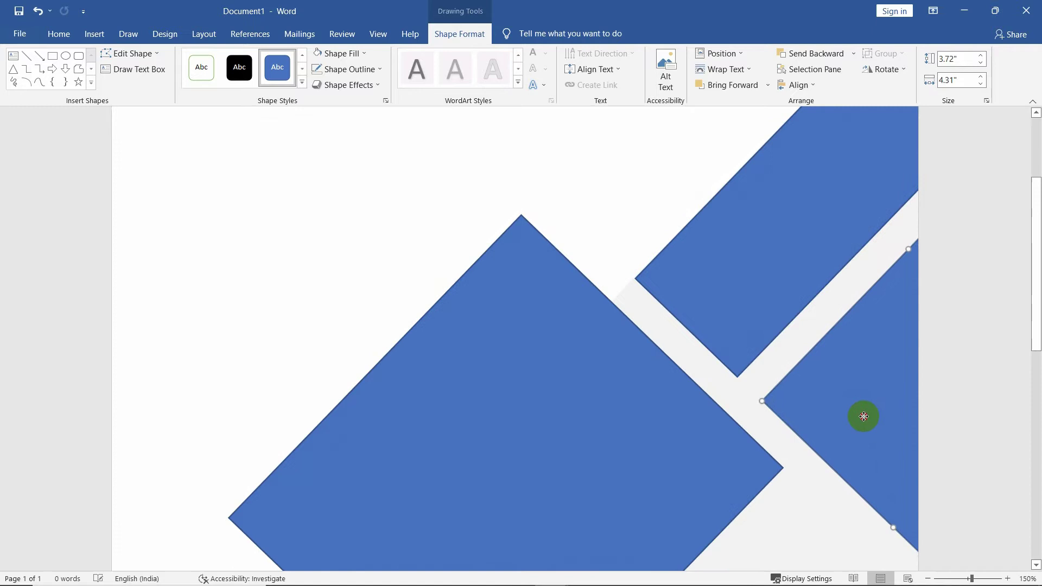
pyautogui.keyDown('ctrl'); pyautogui.scroll(-9, 698, 354); pyautogui.keyUp('ctrl')
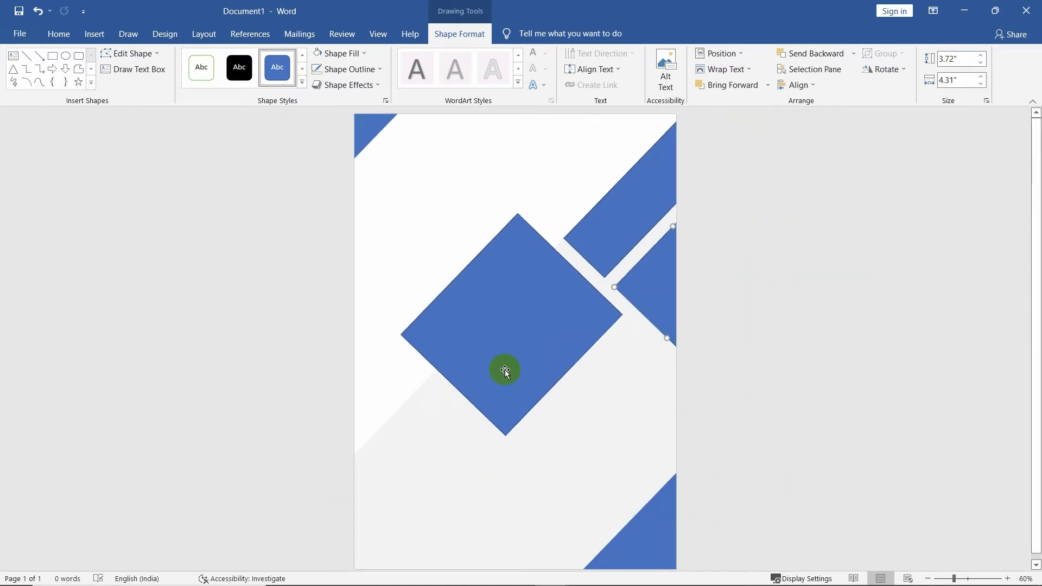
pyautogui.click(499, 368)
pyautogui.moveTo(449, 389); pyautogui.dragTo(488, 321)
# Place a copy toward the lower right and resize it into a thin bar.
pyautogui.keyDown('ctrl'); pyautogui.moveTo(551, 315); pyautogui.dragTo(664, 418); pyautogui.keyUp('ctrl')
pyautogui.moveTo(613, 452)
pyautogui.mouseDown()
pyautogui.moveTo(651, 410)
pyautogui.moveTo(628, 409)
pyautogui.moveTo(611, 451)
pyautogui.mouseUp()
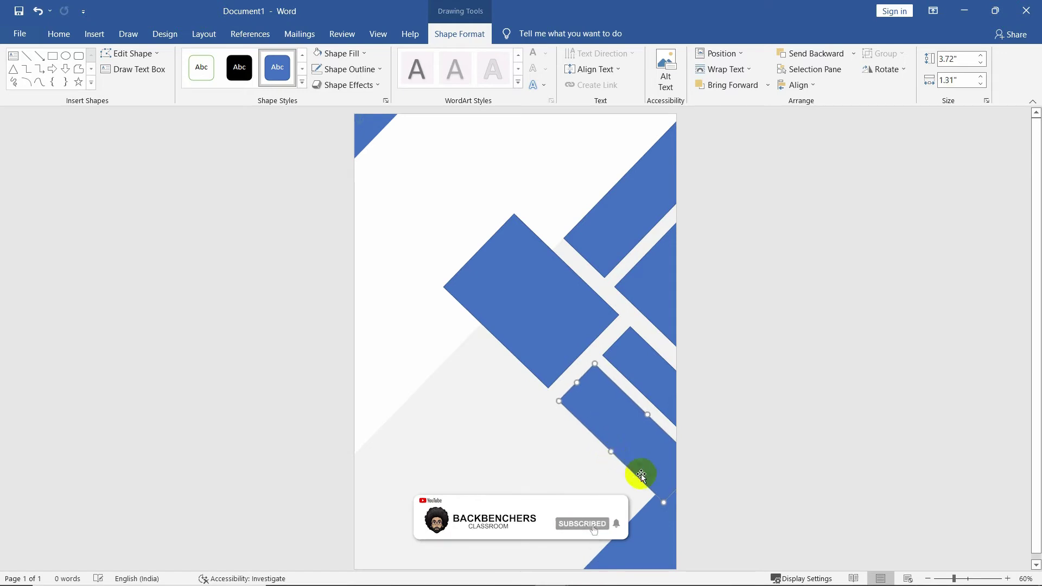
pyautogui.moveTo(662, 497); pyautogui.dragTo(644, 489)
pyautogui.keyDown('ctrl'); pyautogui.scroll(3, 617, 472); pyautogui.keyUp('ctrl')
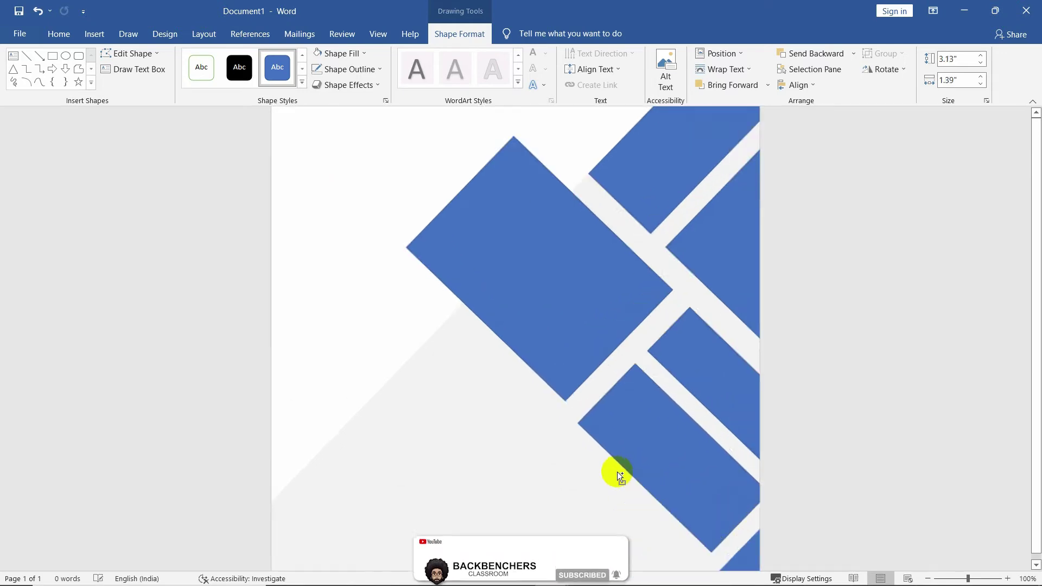
pyautogui.keyDown('ctrl'); pyautogui.scroll(5, 692, 474); pyautogui.keyUp('ctrl')
pyautogui.keyDown('ctrl'); pyautogui.scroll(-1, 693, 475); pyautogui.keyUp('ctrl')
pyautogui.moveTo(710, 464); pyautogui.dragTo(717, 456)
pyautogui.keyDown('ctrl'); pyautogui.scroll(-2, 717, 456); pyautogui.keyUp('ctrl')
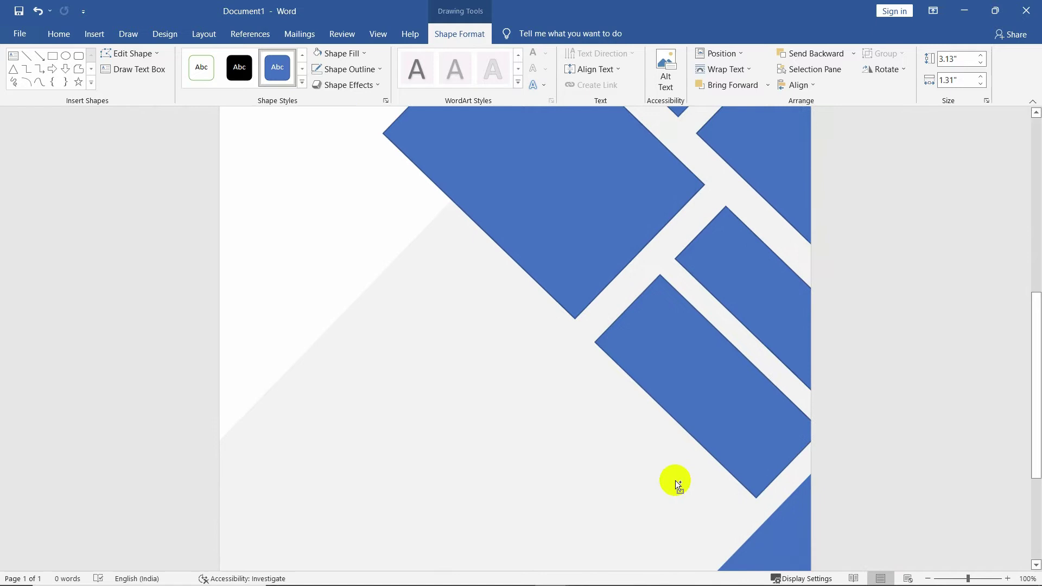
pyautogui.keyDown('ctrl'); pyautogui.scroll(-2, 674, 480); pyautogui.keyUp('ctrl')
pyautogui.click(861, 434)
pyautogui.scroll(3, 860, 433)
# Nudge the central rectangle into alignment and lengthen the newest bar toward the upper left.
pyautogui.click(709, 360)
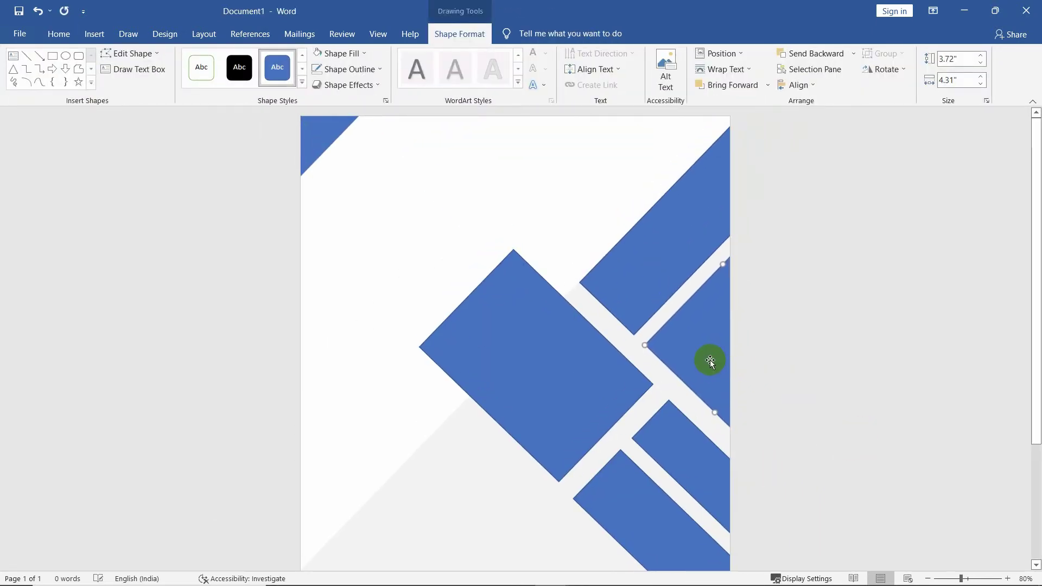
pyautogui.moveTo(565, 402); pyautogui.dragTo(569, 398)
pyautogui.click(669, 456)
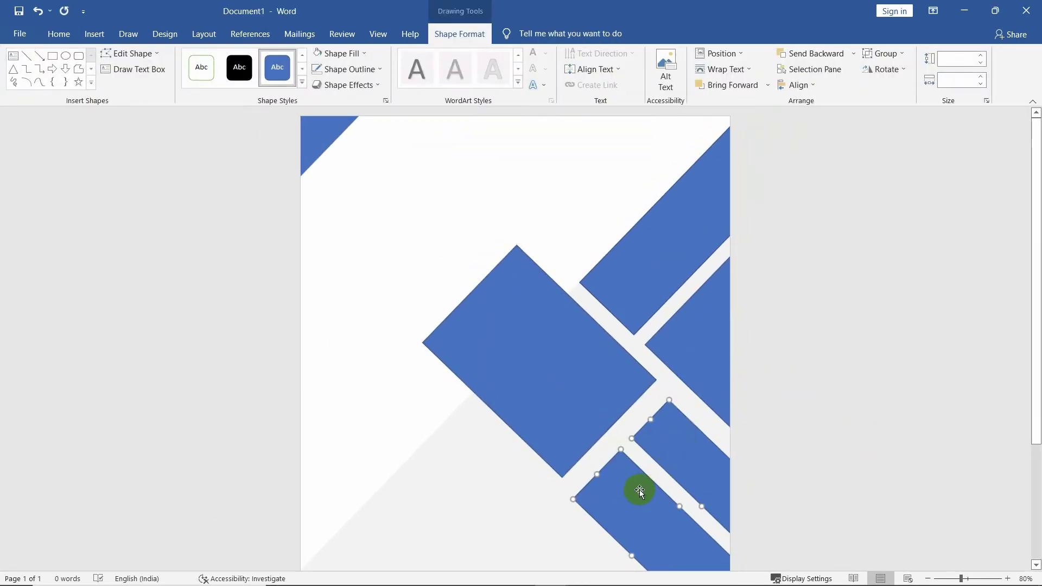
pyautogui.moveTo(640, 491); pyautogui.dragTo(640, 484)
pyautogui.scroll(-2, 713, 479)
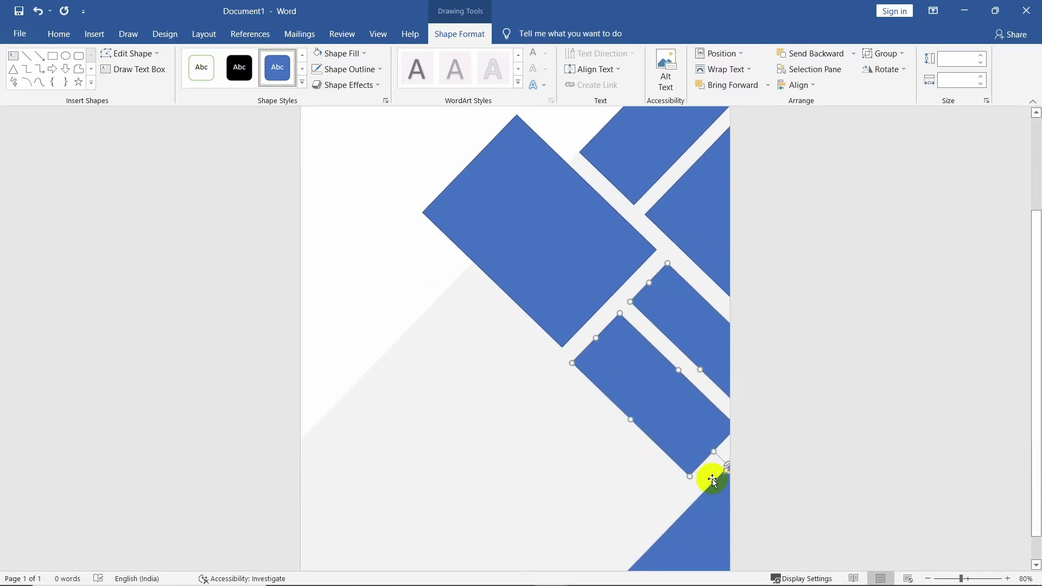
pyautogui.scroll(-1, 749, 471)
pyautogui.click(786, 461)
pyautogui.click(686, 489)
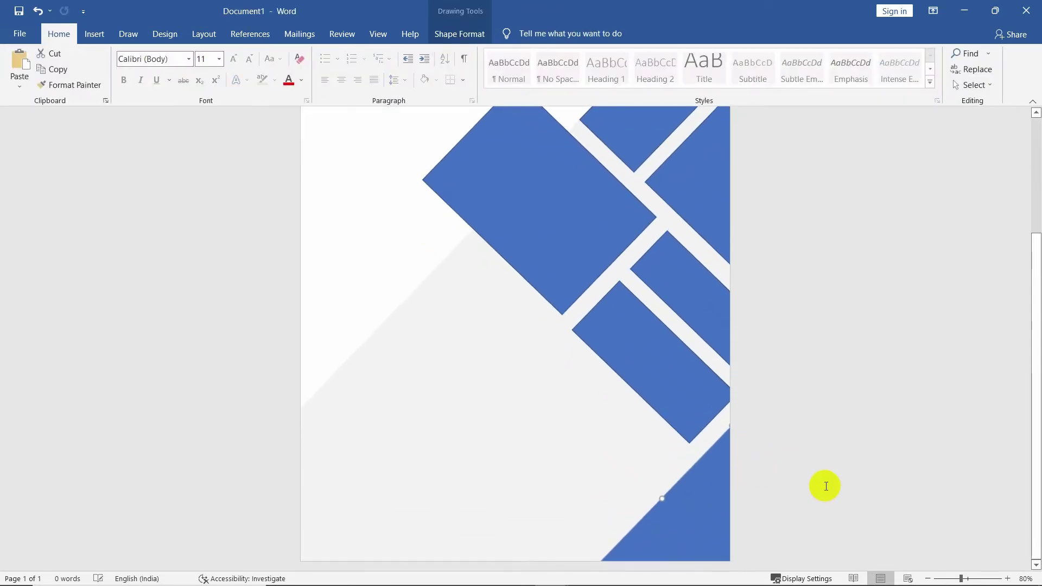
pyautogui.scroll(1, 690, 420)
pyautogui.click(660, 396)
pyautogui.moveTo(660, 395); pyautogui.dragTo(605, 453)
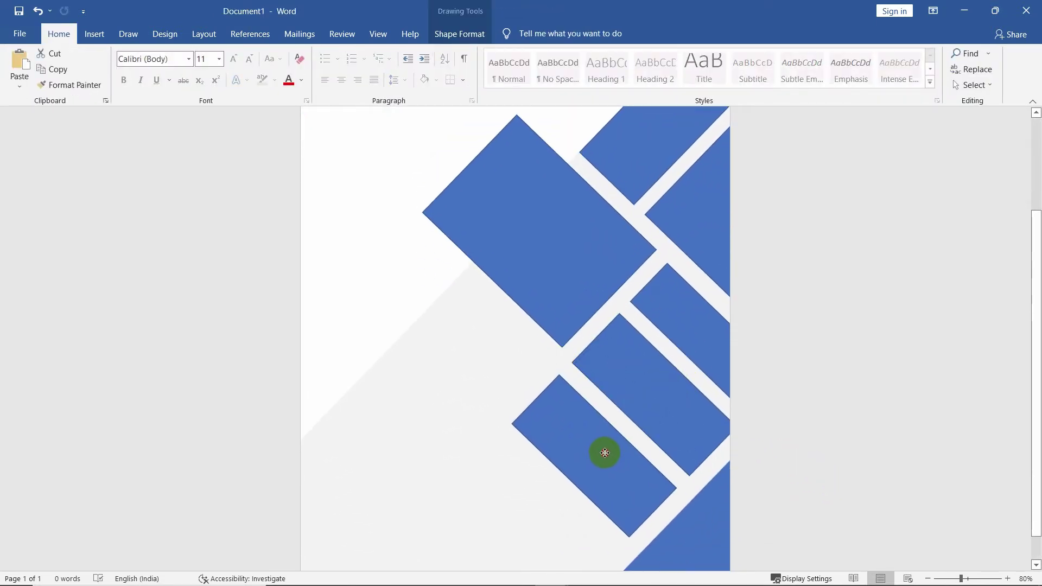
pyautogui.click(604, 455)
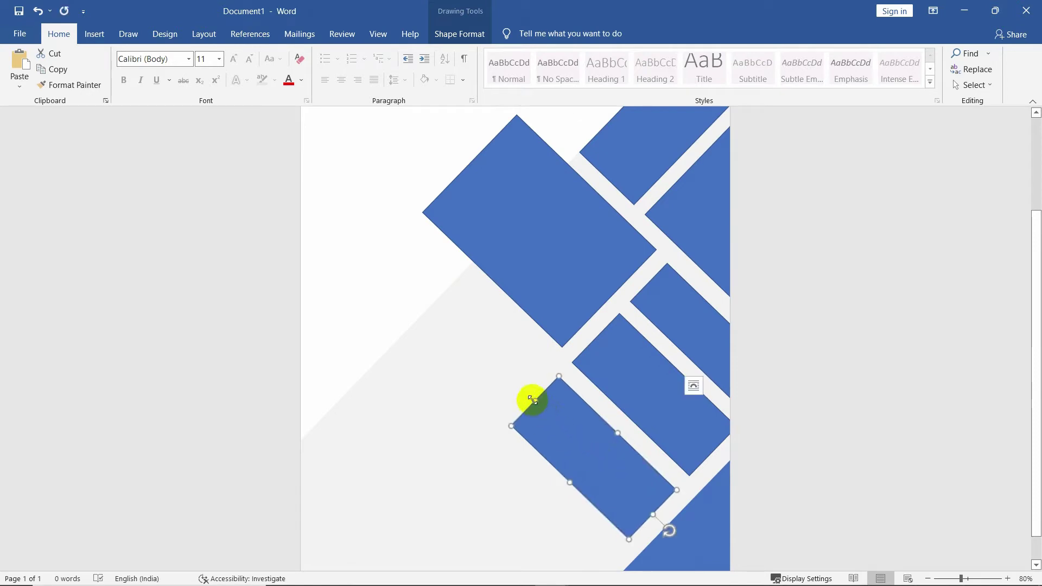
pyautogui.moveTo(532, 399); pyautogui.dragTo(492, 345)
pyautogui.scroll(-5, 868, 414)
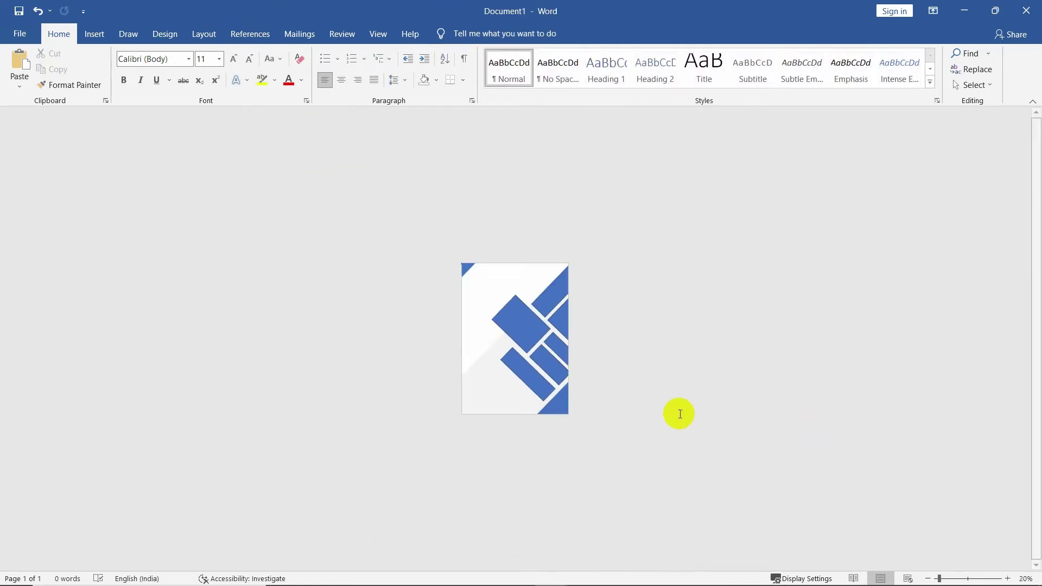
pyautogui.scroll(3, 651, 408)
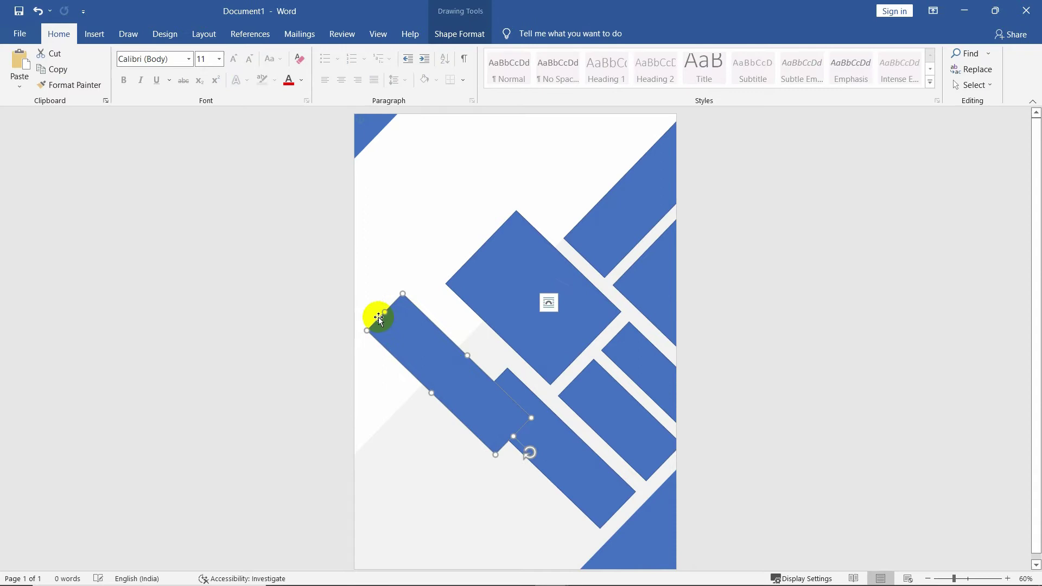
# Position small blue diamond copies at the top and lower edges of the large blue shapes.
pyautogui.moveTo(554, 441)
pyautogui.mouseDown()
pyautogui.moveTo(468, 406)
pyautogui.moveTo(503, 370)
pyautogui.moveTo(517, 218)
pyautogui.mouseUp()
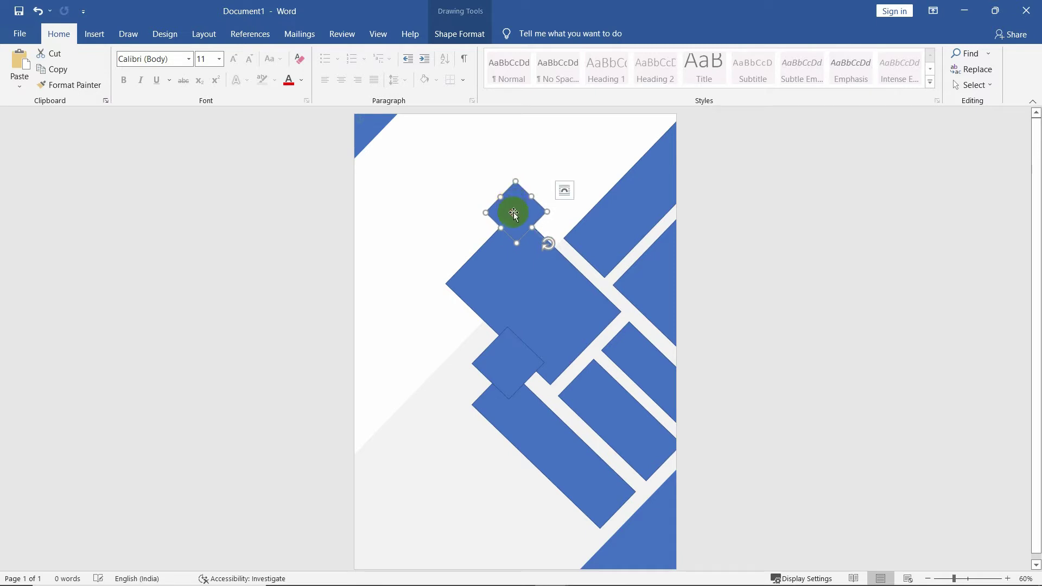
pyautogui.moveTo(507, 212)
pyautogui.mouseDown()
pyautogui.moveTo(505, 336)
pyautogui.moveTo(549, 538)
pyautogui.moveTo(559, 509)
pyautogui.moveTo(531, 521)
pyautogui.moveTo(541, 522)
pyautogui.mouseUp()
pyautogui.click(783, 464)
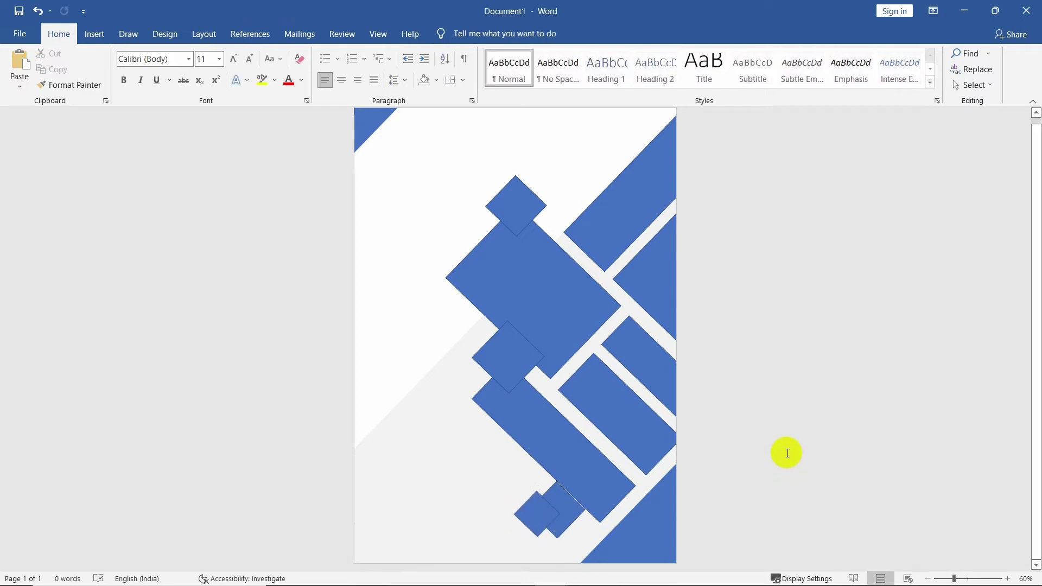
pyautogui.scroll(-3, 682, 454)
pyautogui.scroll(3, 689, 442)
pyautogui.scroll(-2, 647, 450)
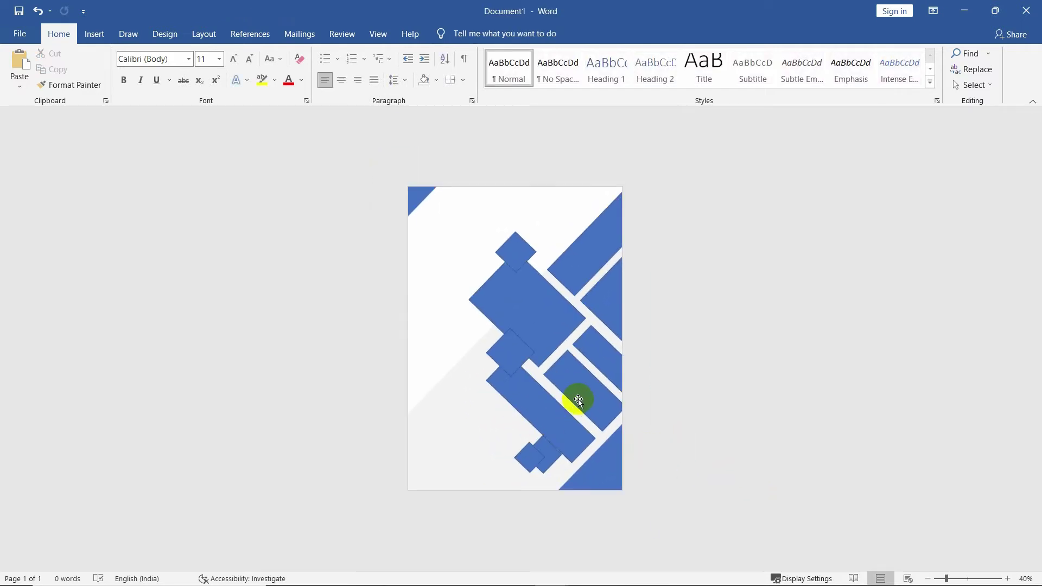
# Select the bottom diamond plus four other blue shapes and set No Outline.
pyautogui.click(543, 457)
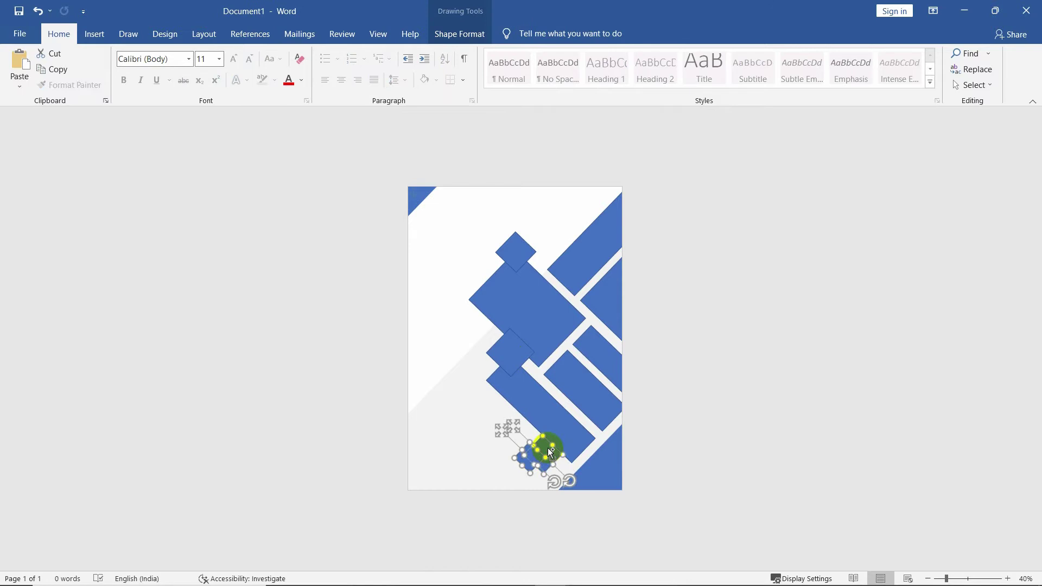
pyautogui.keyDown('shift'); pyautogui.click(507, 248); pyautogui.keyUp('shift')
pyautogui.keyDown('shift'); pyautogui.click(600, 289); pyautogui.keyUp('shift')
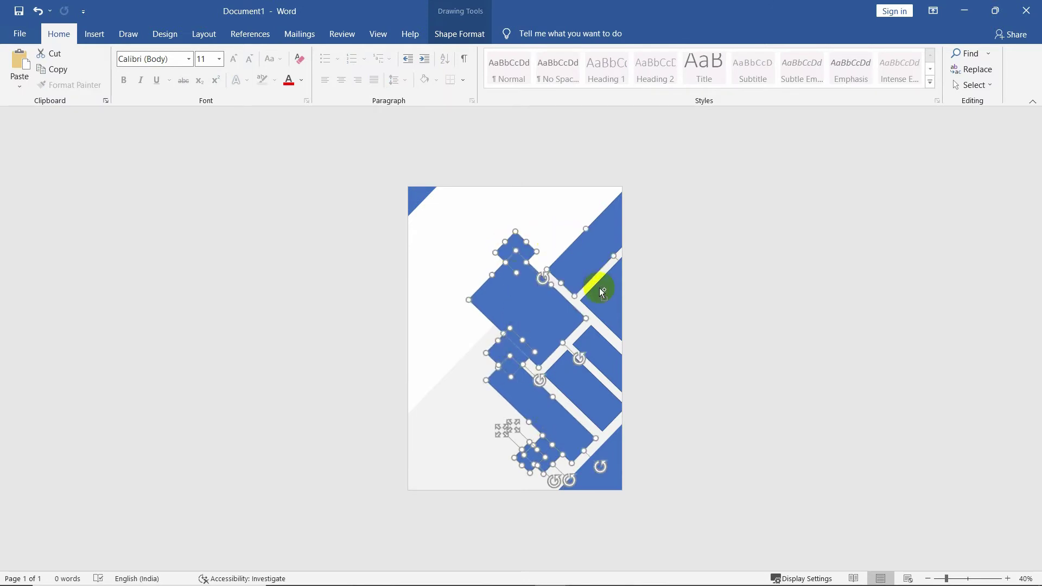
pyautogui.keyDown('shift'); pyautogui.click(600, 337); pyautogui.keyUp('shift')
pyautogui.keyDown('shift'); pyautogui.click(598, 391); pyautogui.keyUp('shift')
pyautogui.click(446, 39)
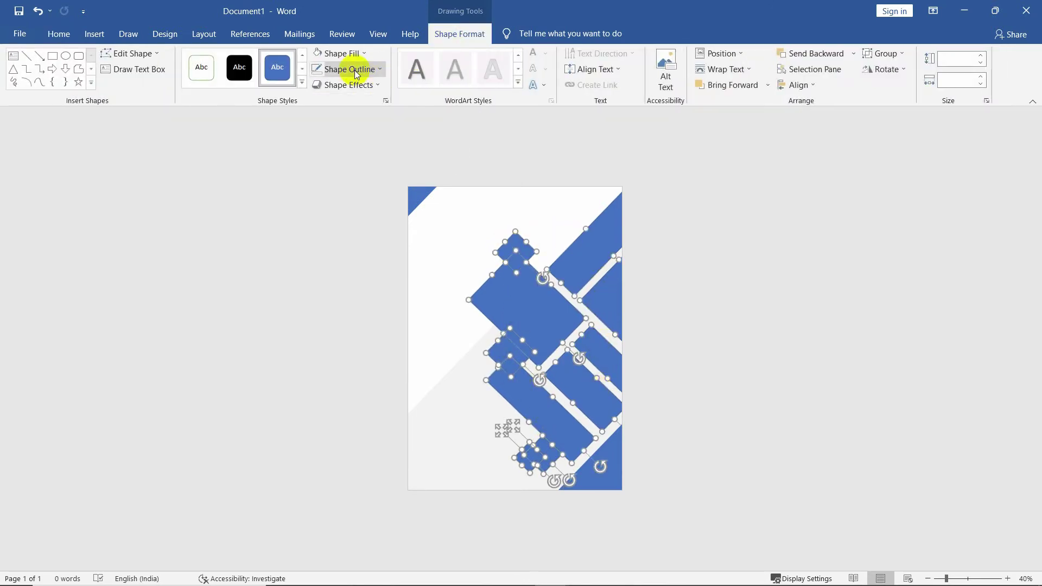
pyautogui.click(354, 69)
pyautogui.click(354, 193)
pyautogui.click(350, 69)
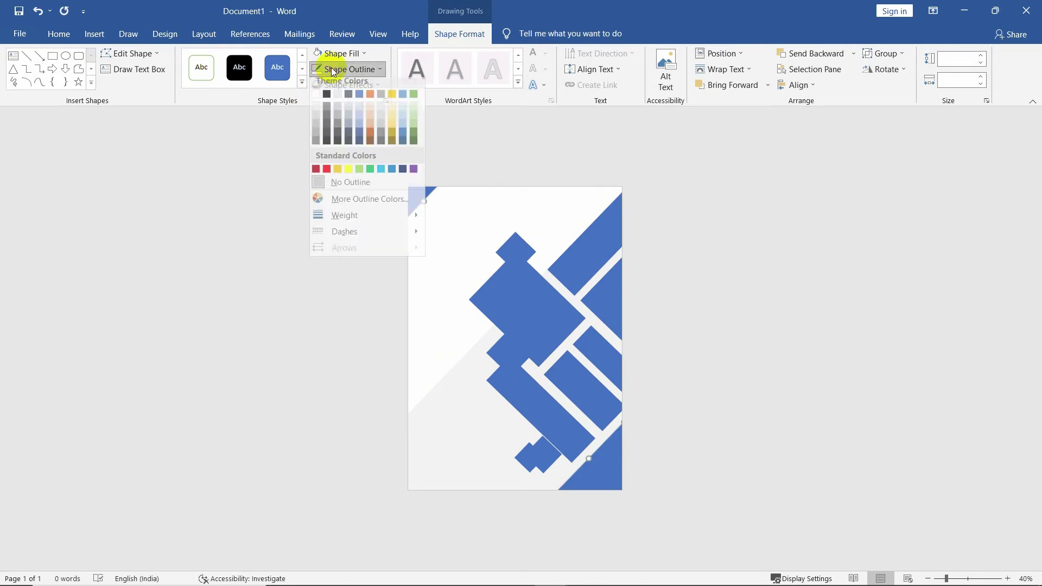
pyautogui.click(329, 191)
pyautogui.click(754, 400)
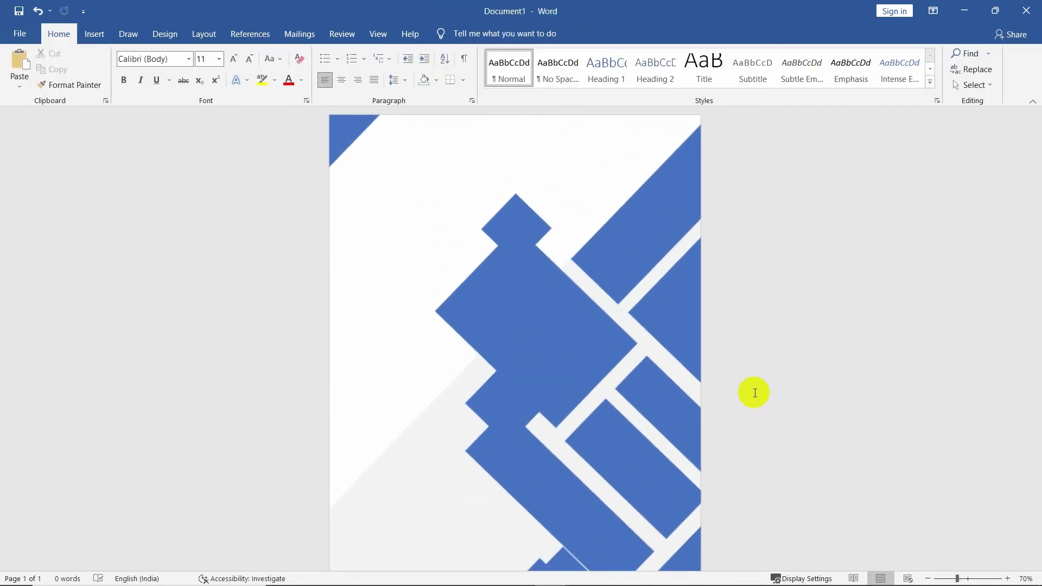
pyautogui.scroll(-2, 755, 393)
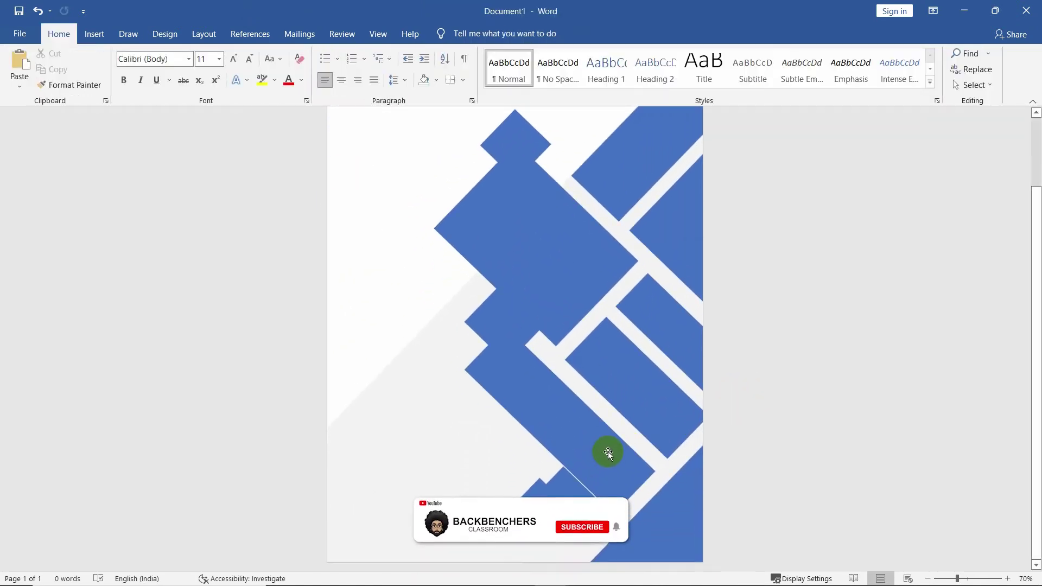
pyautogui.scroll(2, 608, 454)
# Shrink the top small diamond and send it to the back.
pyautogui.click(516, 186)
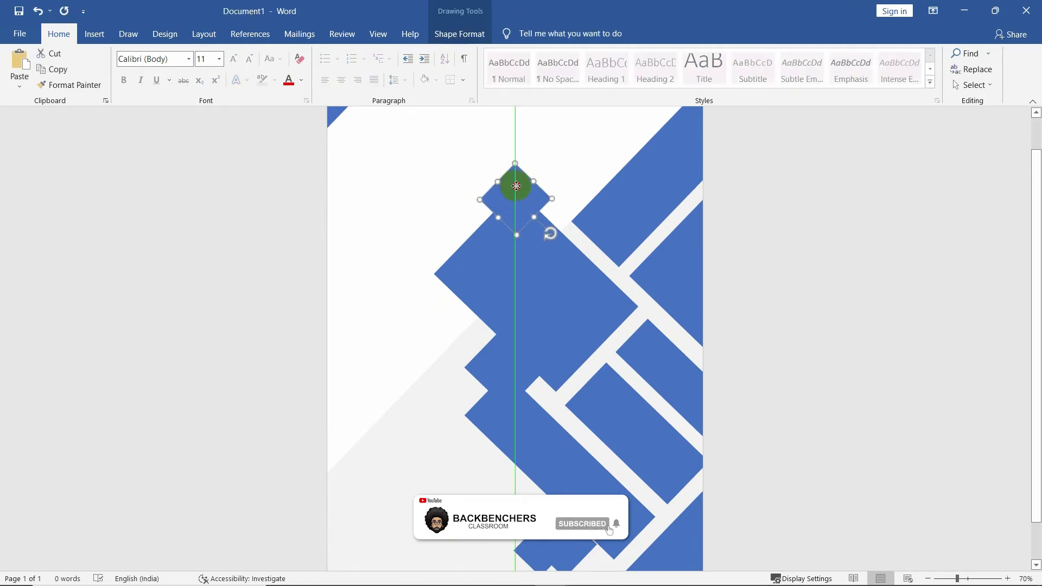
pyautogui.moveTo(516, 186); pyautogui.dragTo(517, 176)
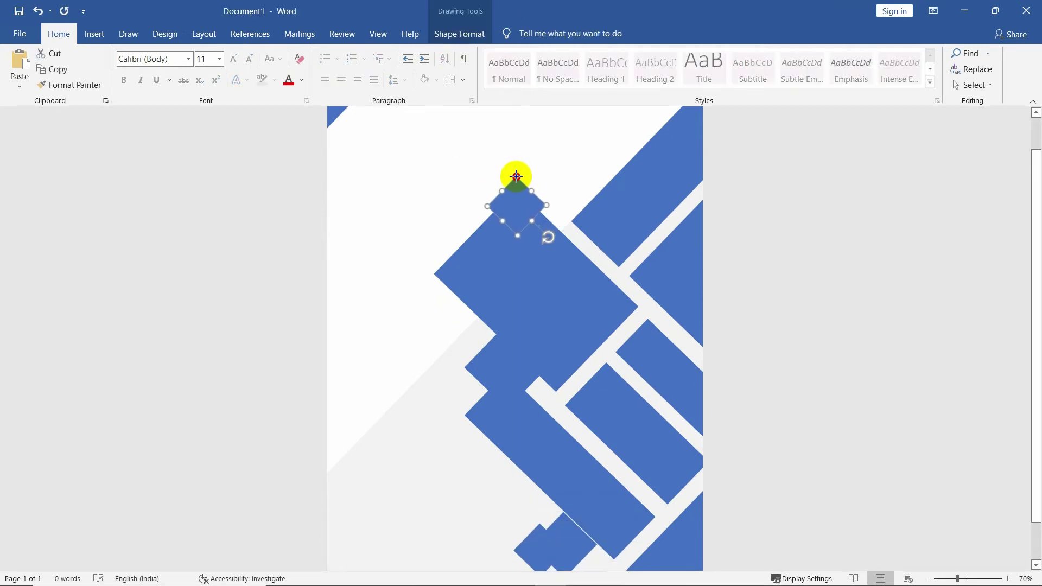
pyautogui.rightClick(512, 191)
pyautogui.click(557, 336)
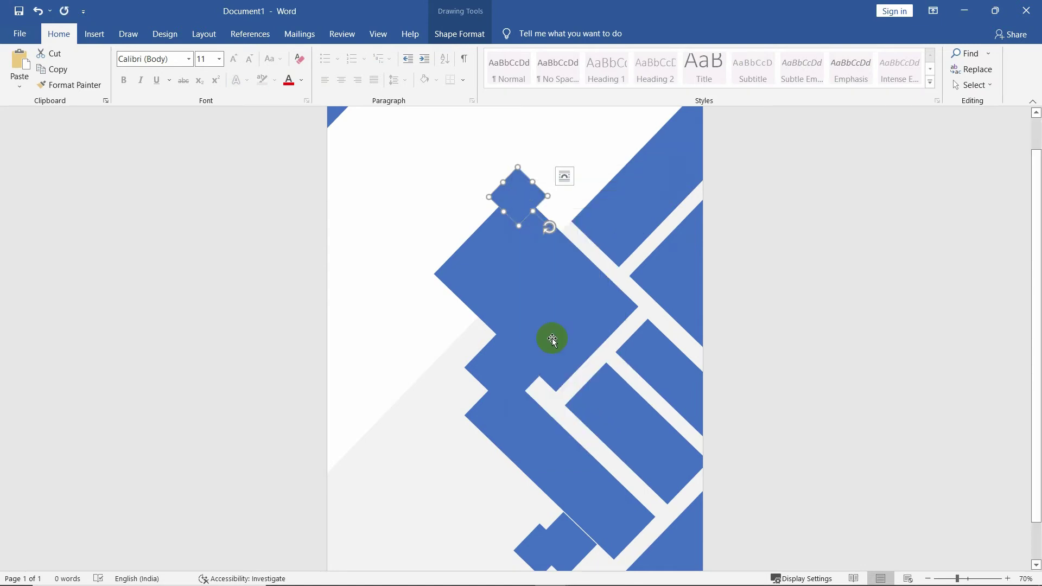
pyautogui.scroll(-2, 552, 337)
# Bring the three large blue shapes to the front, in front of the diamonds.
pyautogui.click(516, 318)
pyautogui.keyDown('shift'); pyautogui.click(517, 385); pyautogui.keyUp('shift')
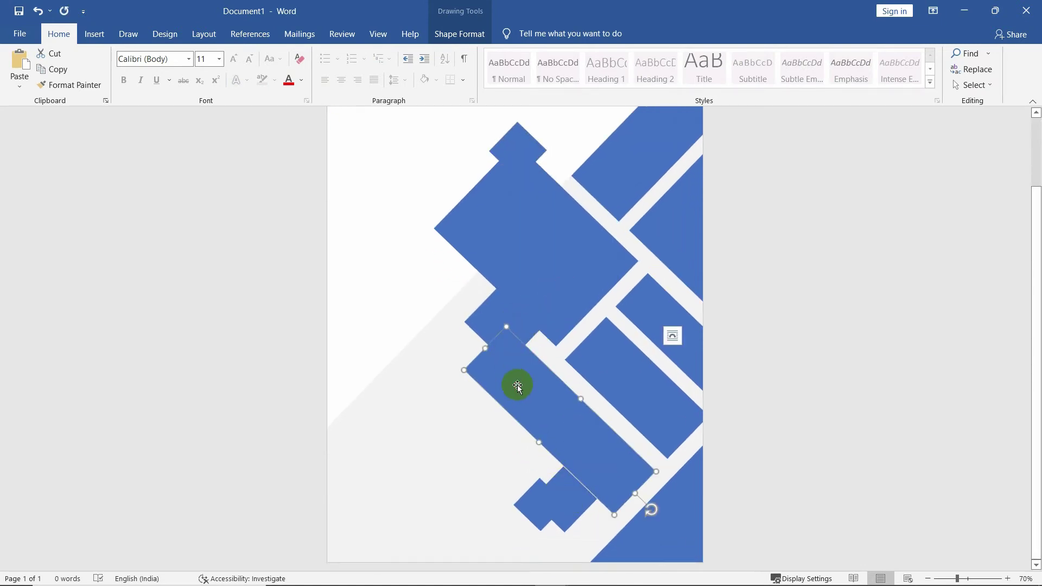
pyautogui.keyDown('shift'); pyautogui.click(545, 293); pyautogui.keyUp('shift')
pyautogui.rightClick(545, 293)
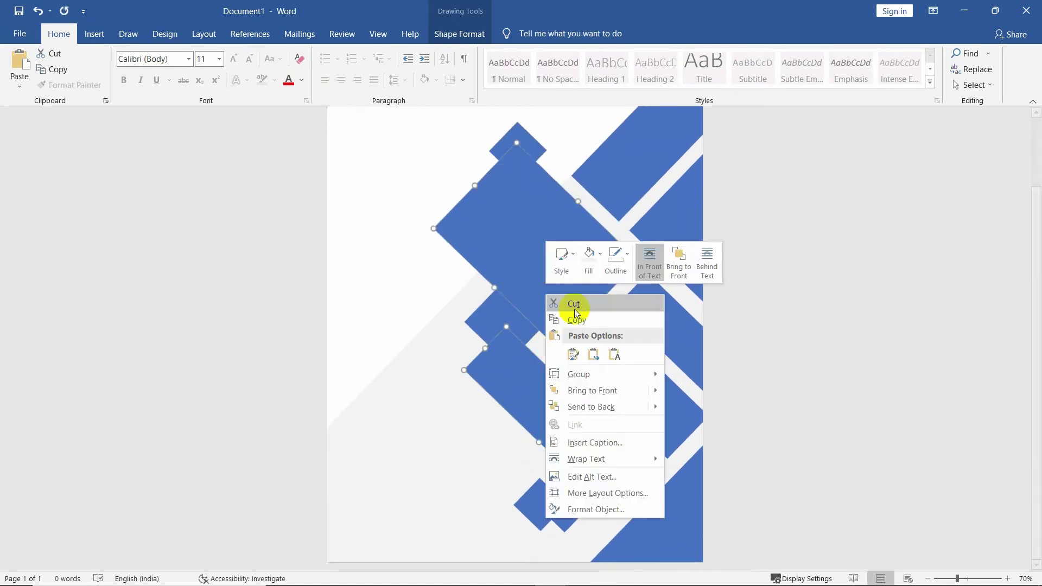
pyautogui.click(659, 390)
pyautogui.click(799, 377)
pyautogui.scroll(1, 799, 377)
pyautogui.scroll(1, 799, 377)
pyautogui.click(516, 234)
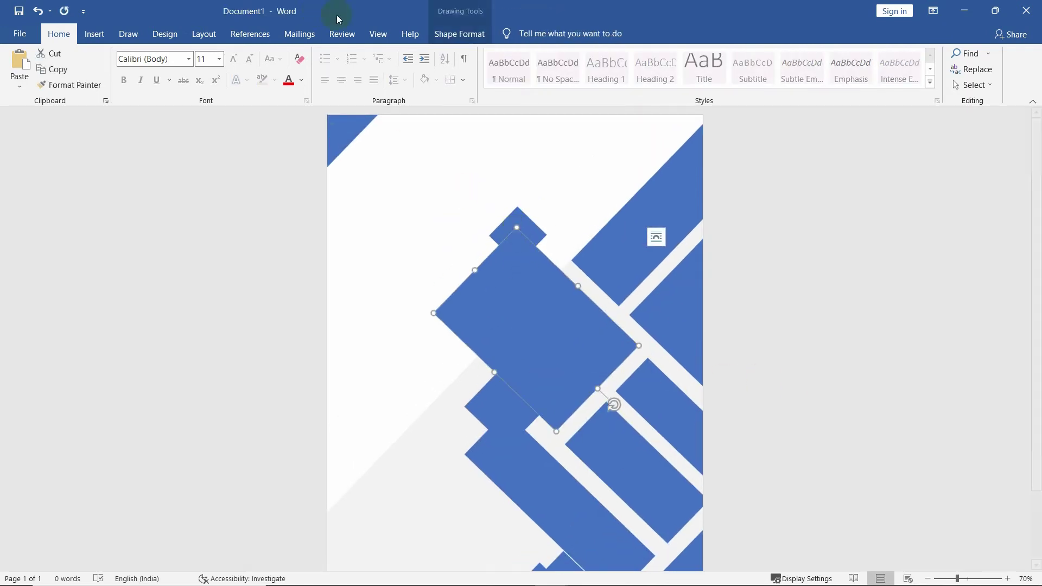
# Fill the top, middle and two bottom small diamonds gold.
pyautogui.click(451, 35)
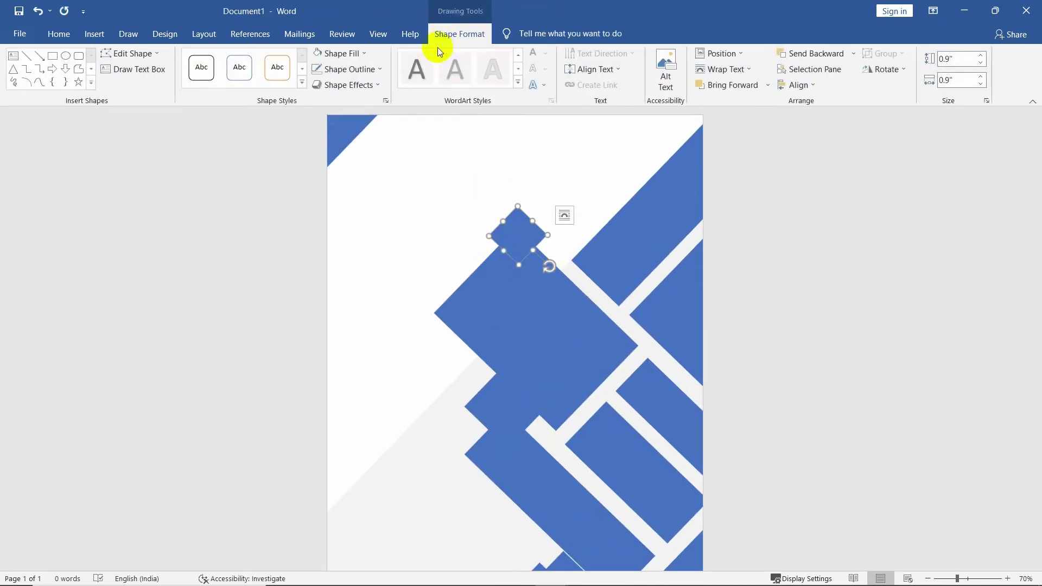
pyautogui.click(339, 53)
pyautogui.click(341, 157)
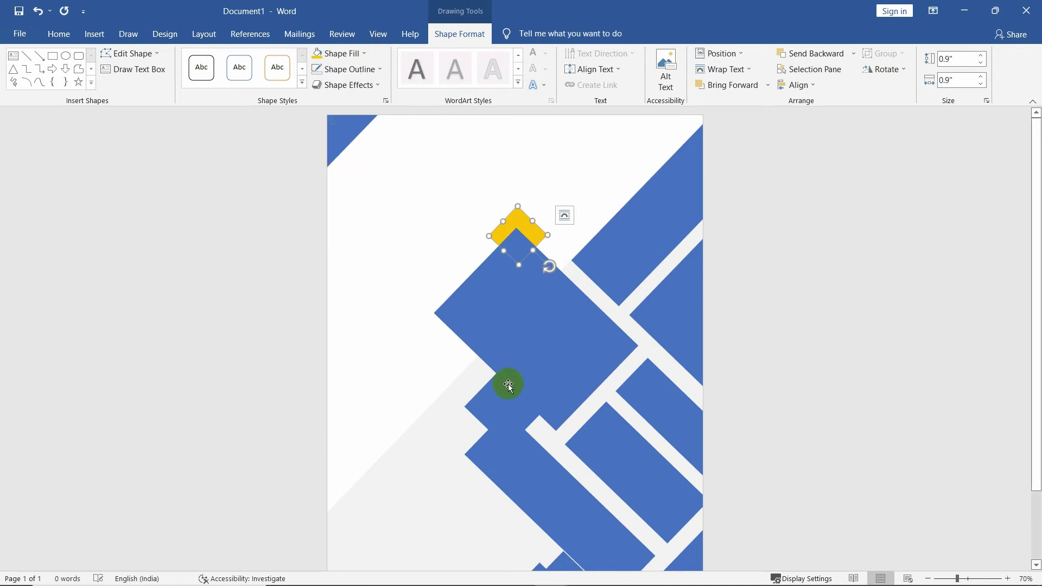
pyautogui.scroll(-3, 501, 380)
pyautogui.click(494, 330)
pyautogui.click(318, 53)
pyautogui.scroll(-1, 540, 494)
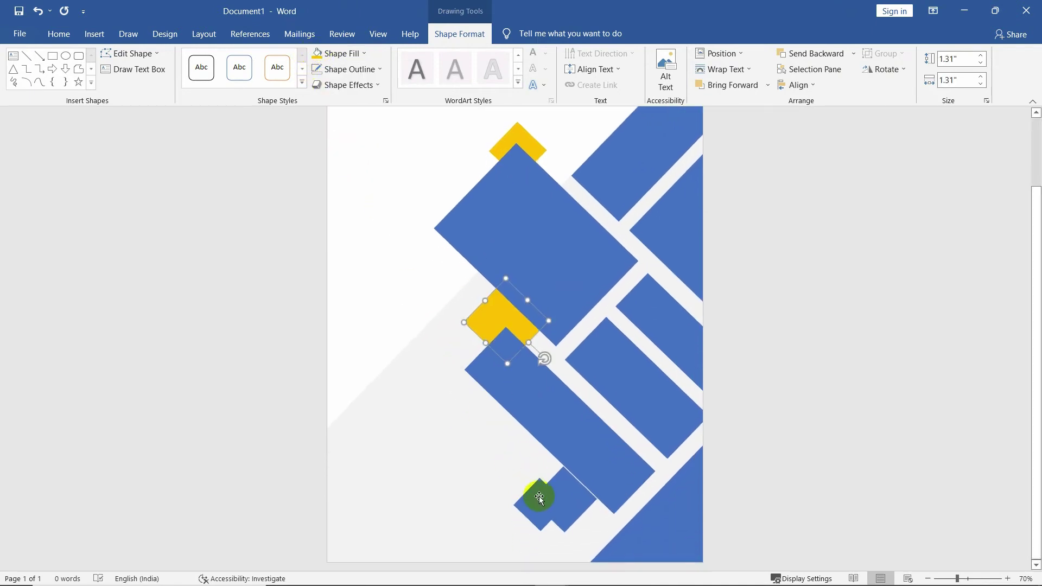
pyautogui.click(540, 497)
pyautogui.keyDown('shift'); pyautogui.click(577, 504); pyautogui.keyUp('shift')
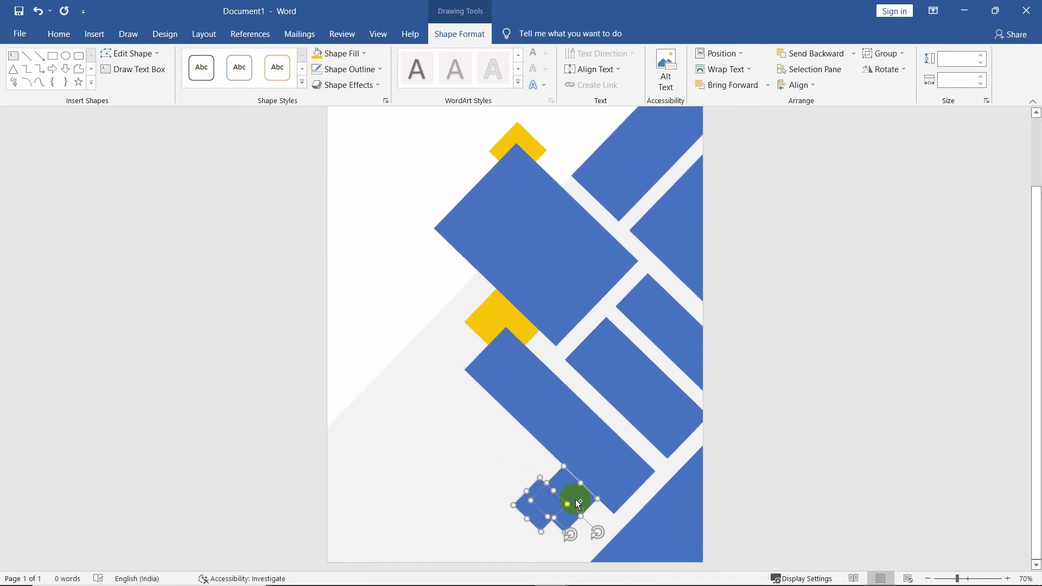
pyautogui.click(318, 53)
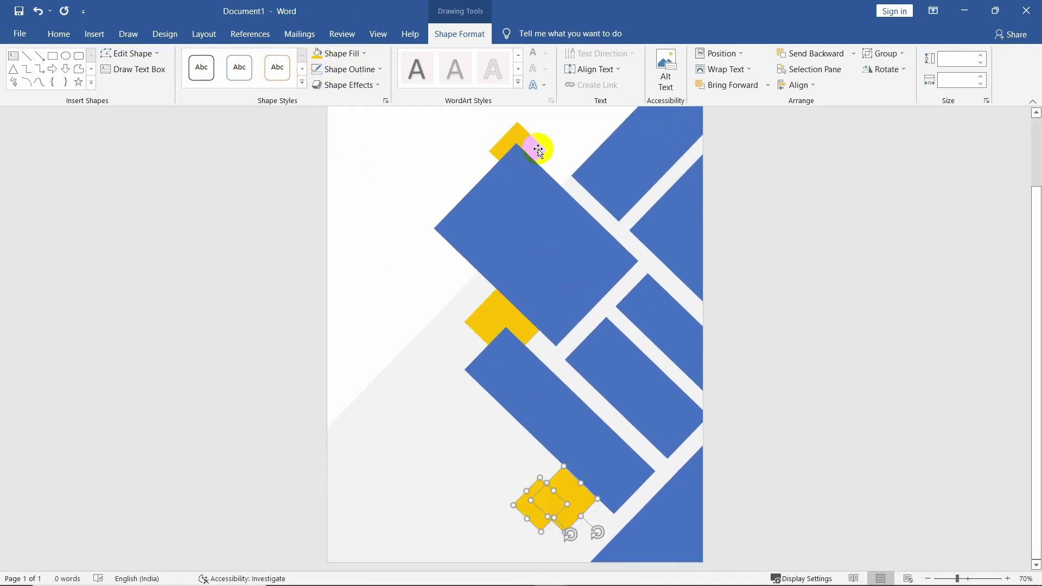
# Set the yellow diamonds' fill transparency to about 48% in the Format Shape pane.
pyautogui.click(385, 99)
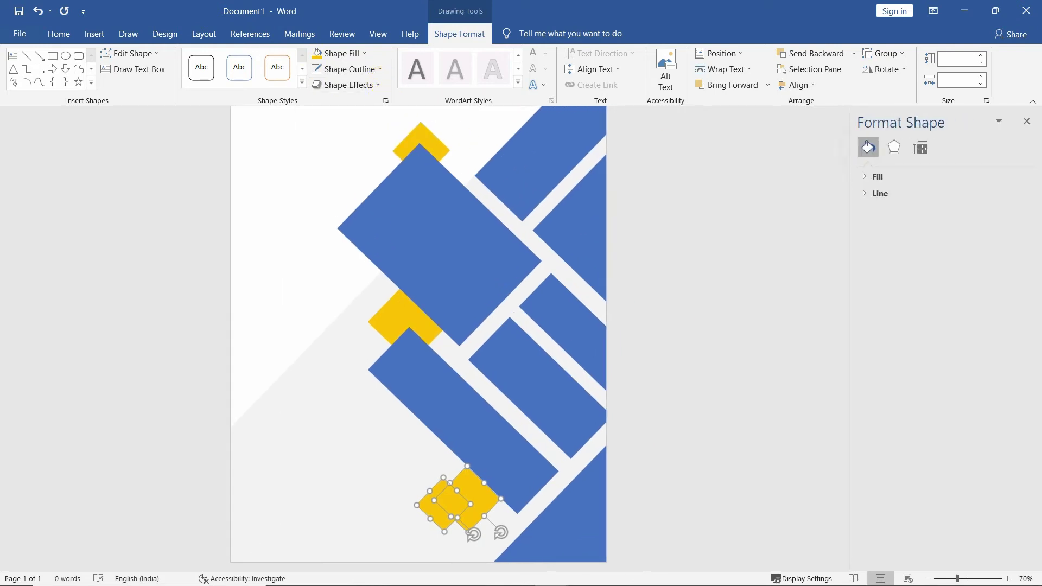
pyautogui.click(864, 178)
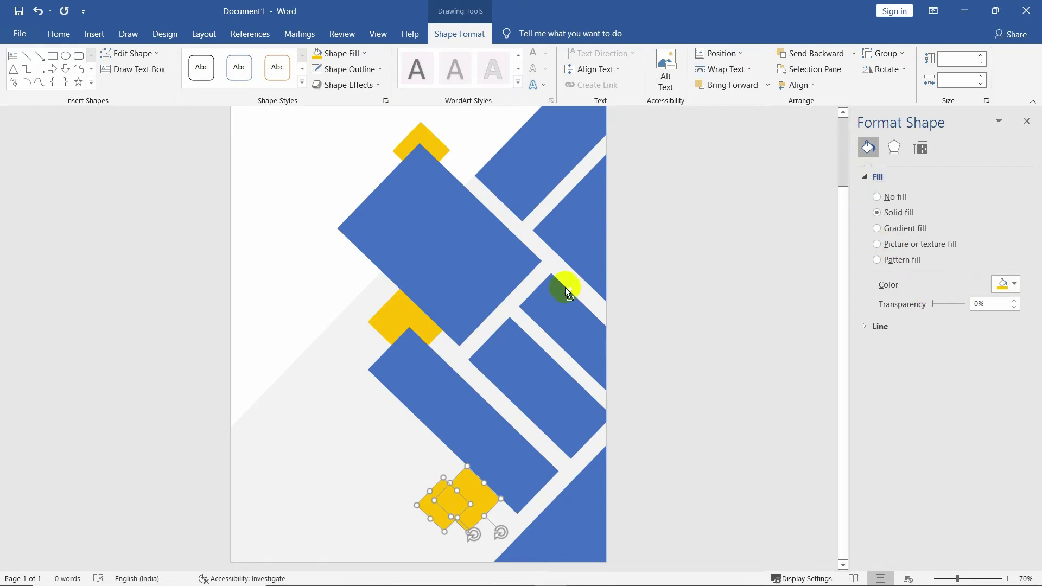
pyautogui.keyDown('shift'); pyautogui.click(403, 313); pyautogui.keyUp('shift')
pyautogui.keyDown('shift'); pyautogui.click(420, 140); pyautogui.keyUp('shift')
pyautogui.moveTo(933, 304); pyautogui.dragTo(951, 303)
pyautogui.moveTo(430, 504); pyautogui.dragTo(431, 498)
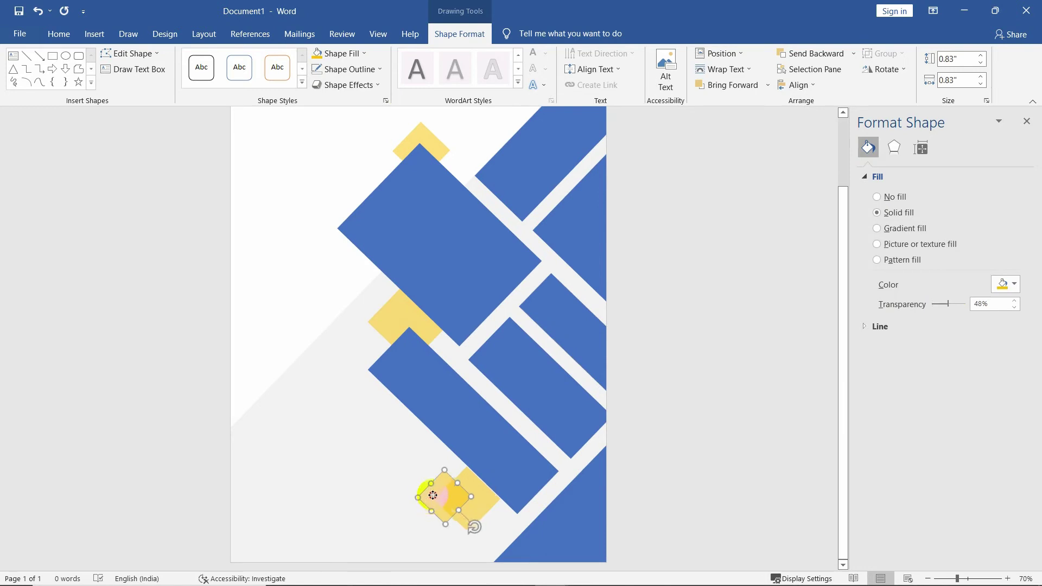
# Deselect the shapes, then select the lower blue rectangle and the upper-right blue strip.
pyautogui.click(735, 435)
pyautogui.keyDown('ctrl'); pyautogui.scroll(-1, 734, 435); pyautogui.keyUp('ctrl')
pyautogui.keyDown('ctrl'); pyautogui.scroll(-3, 608, 432); pyautogui.keyUp('ctrl')
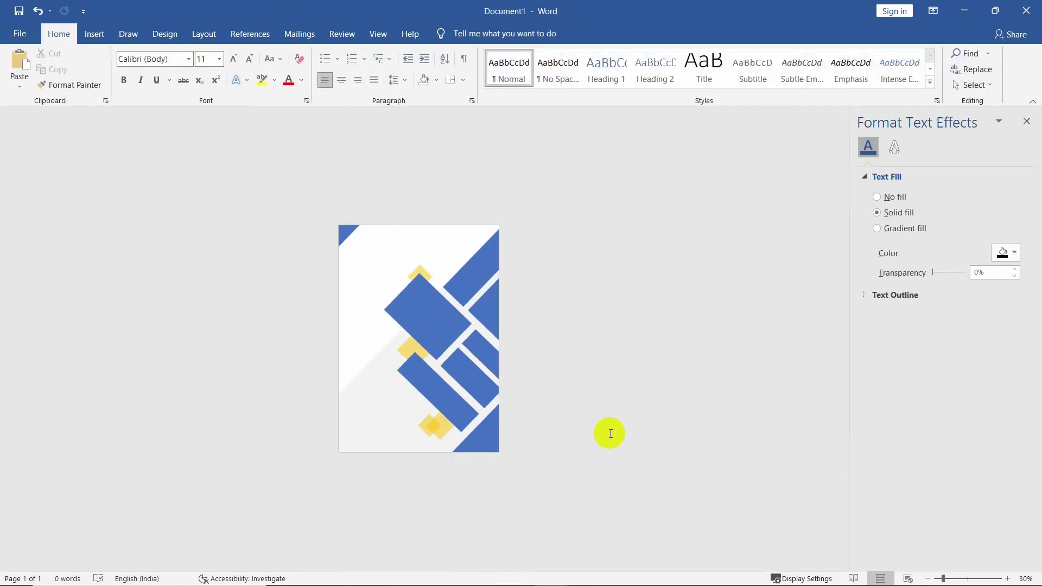
pyautogui.keyDown('ctrl'); pyautogui.scroll(3, 609, 433); pyautogui.keyUp('ctrl')
pyautogui.click(419, 401)
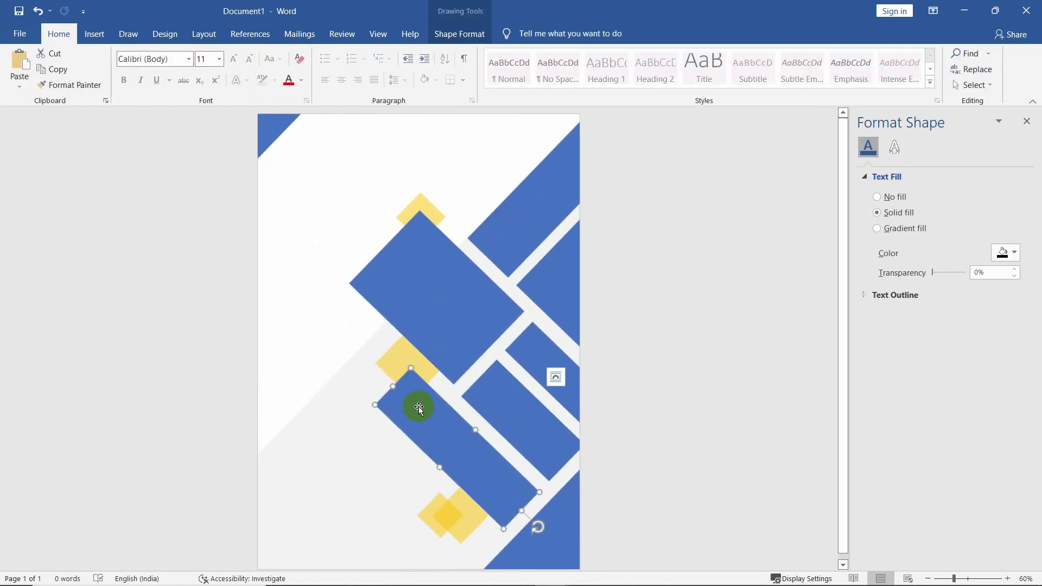
pyautogui.click(642, 273)
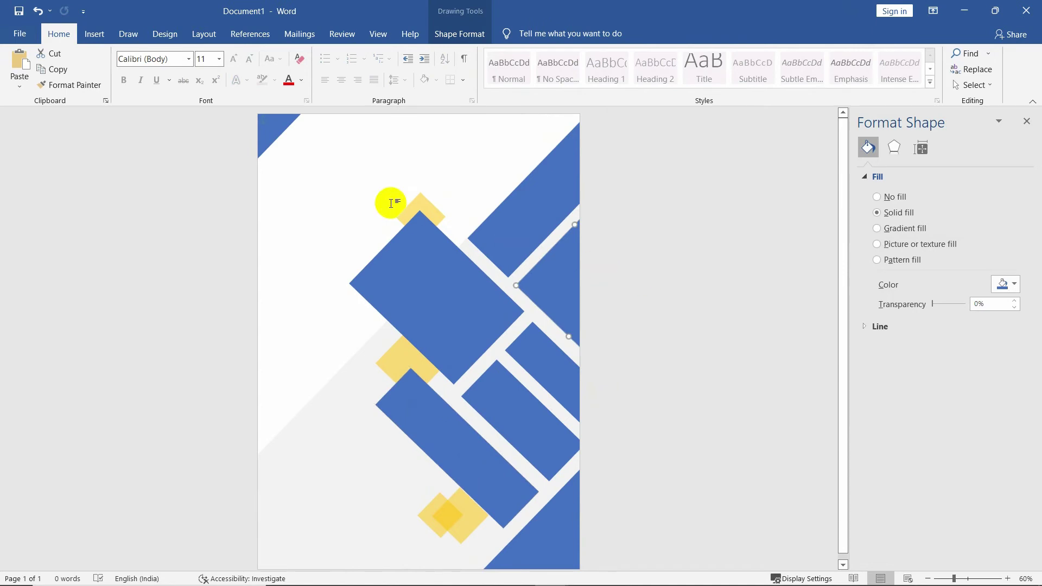
pyautogui.click(537, 212)
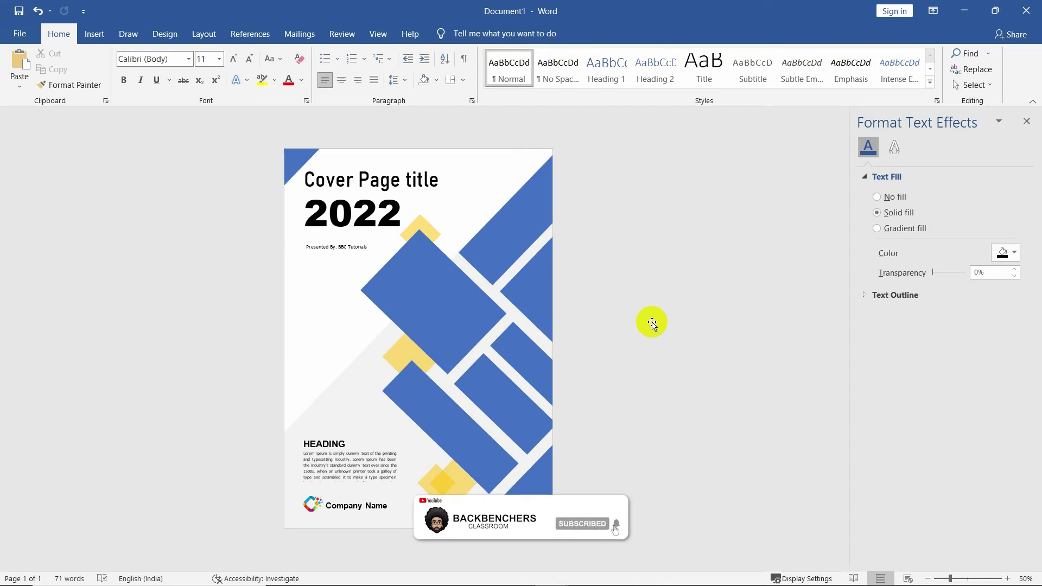
# Give the top-left corner triangle a gradient fill and remove its extra middle stops.
pyautogui.click(289, 168)
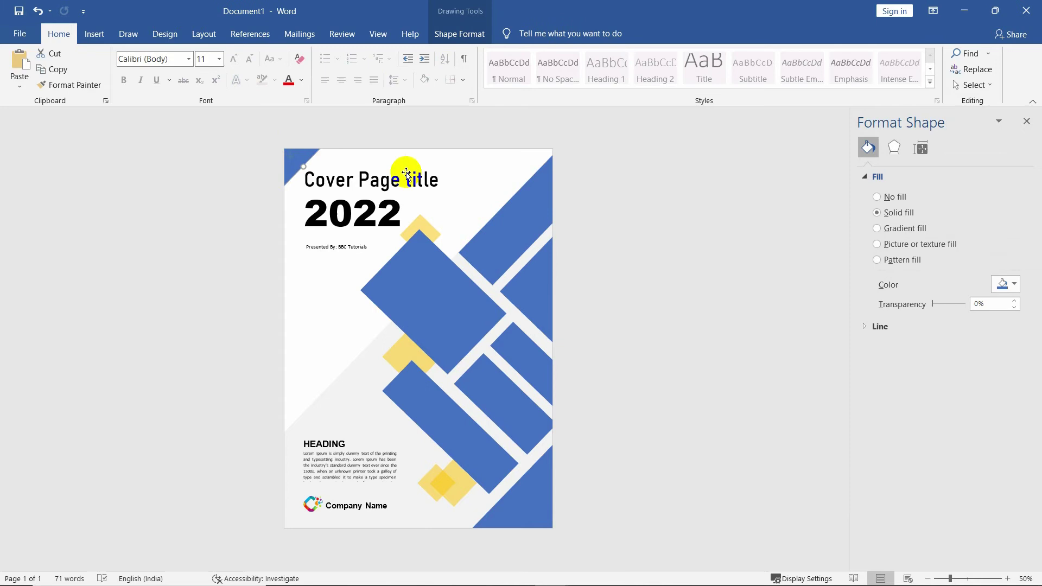
pyautogui.click(886, 231)
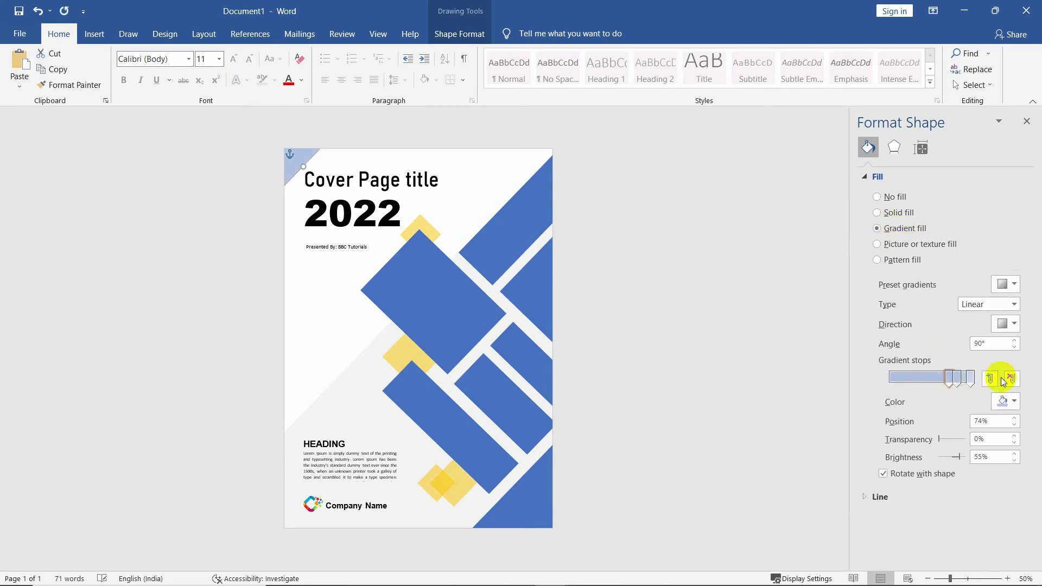
pyautogui.click(953, 379)
pyautogui.click(1011, 379)
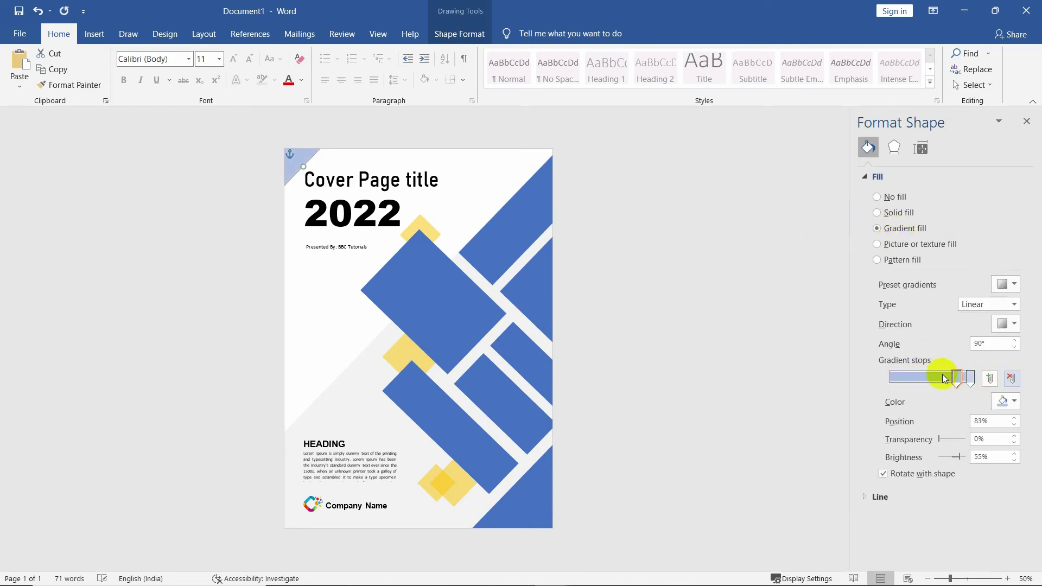
pyautogui.moveTo(950, 380); pyautogui.dragTo(871, 381)
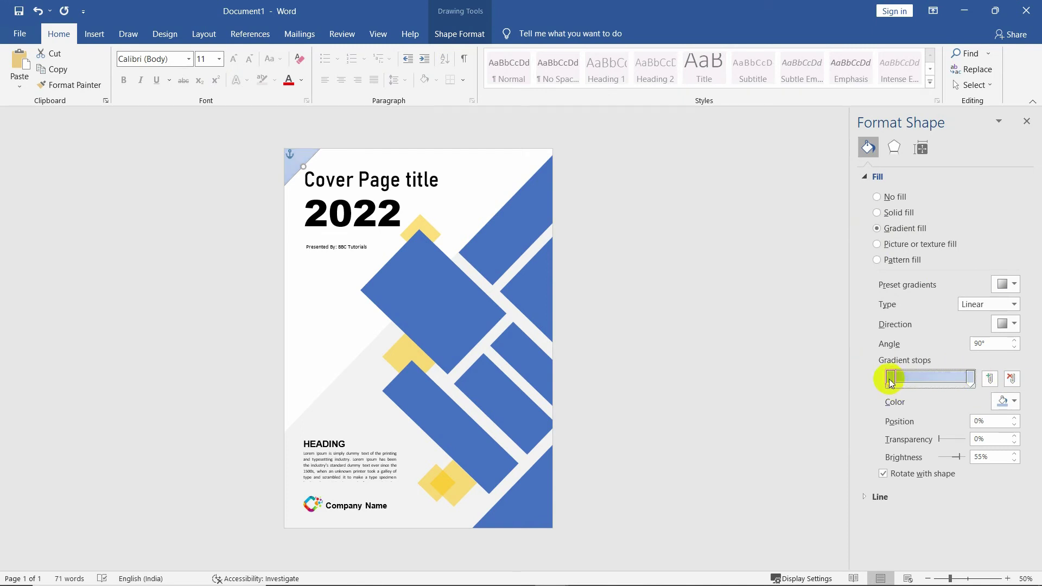
# Set the first gradient stop to a custom dark navy blue.
pyautogui.click(1010, 401)
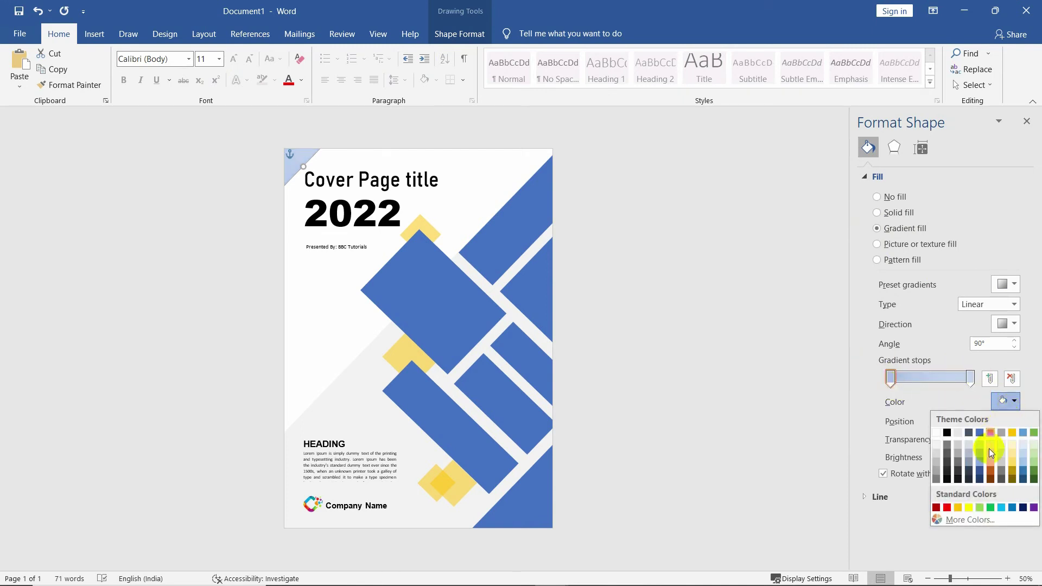
pyautogui.click(965, 518)
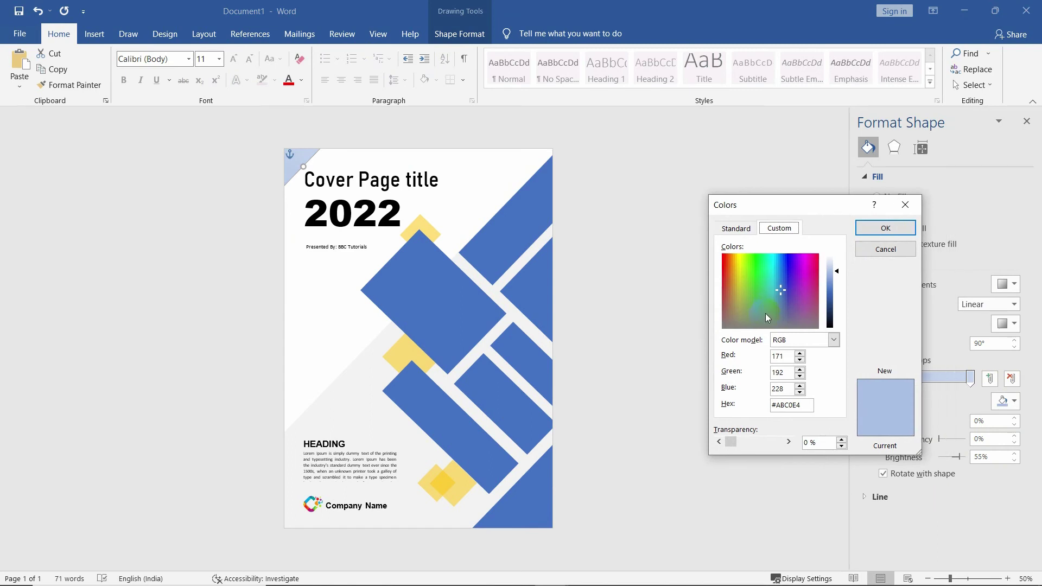
pyautogui.click(778, 289)
pyautogui.moveTo(832, 274); pyautogui.dragTo(831, 305)
pyautogui.click(784, 296)
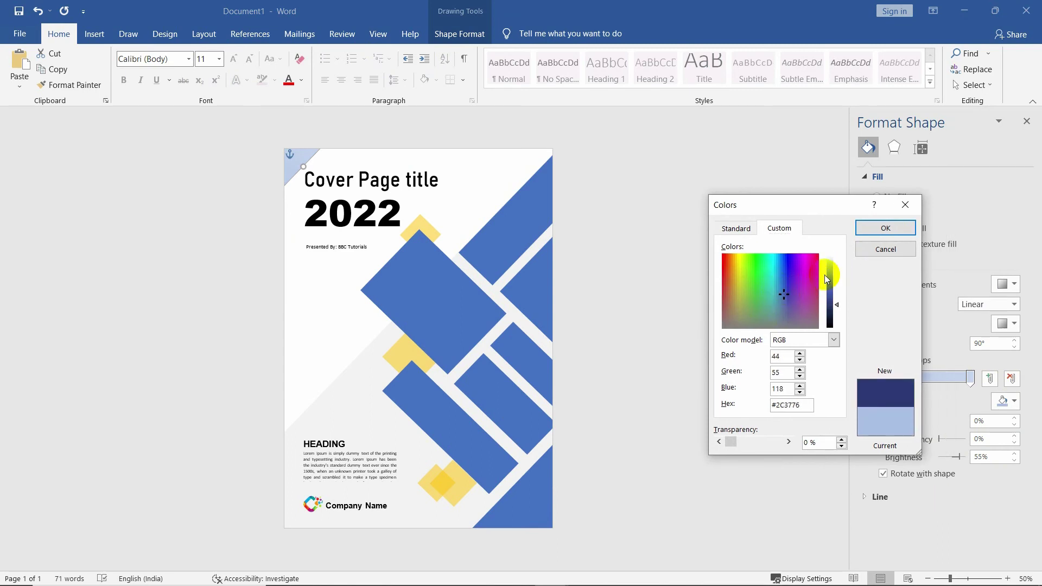
pyautogui.click(886, 227)
# Set the end gradient stop to custom crimson and adjust the gradient angle.
pyautogui.click(971, 379)
pyautogui.click(1009, 401)
pyautogui.click(960, 552)
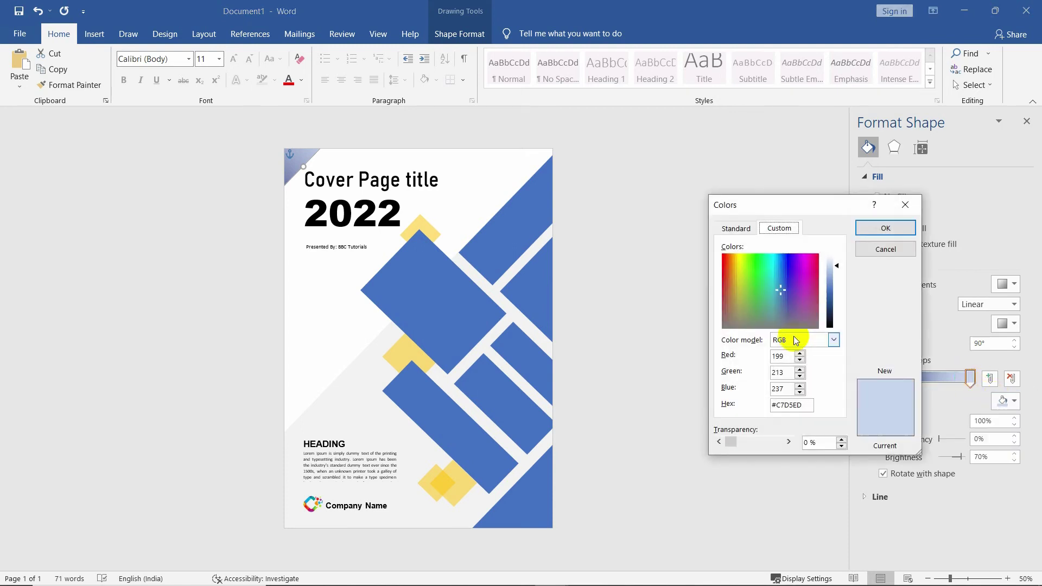
pyautogui.click(727, 257)
pyautogui.click(815, 282)
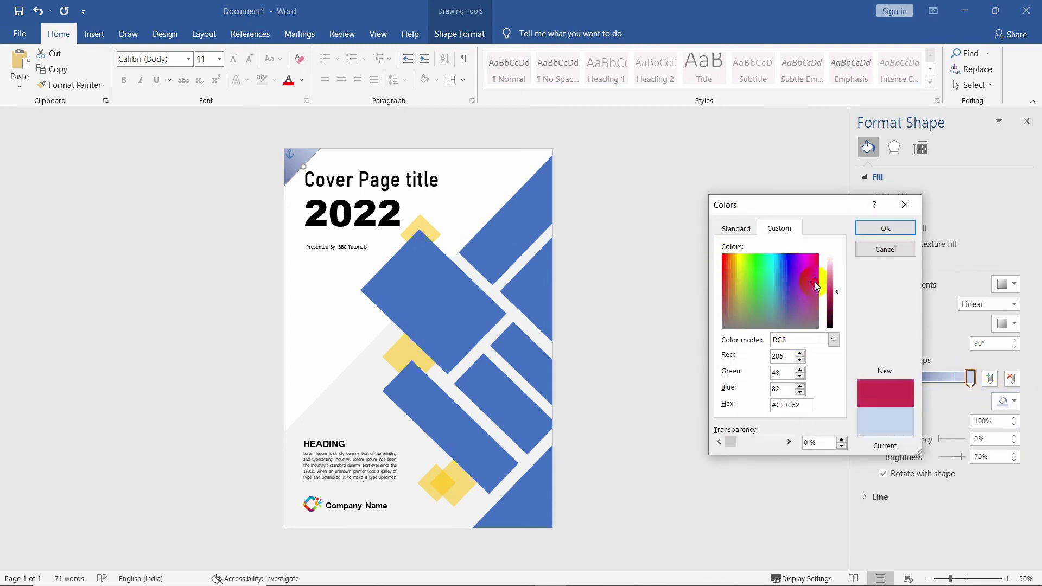
pyautogui.click(885, 228)
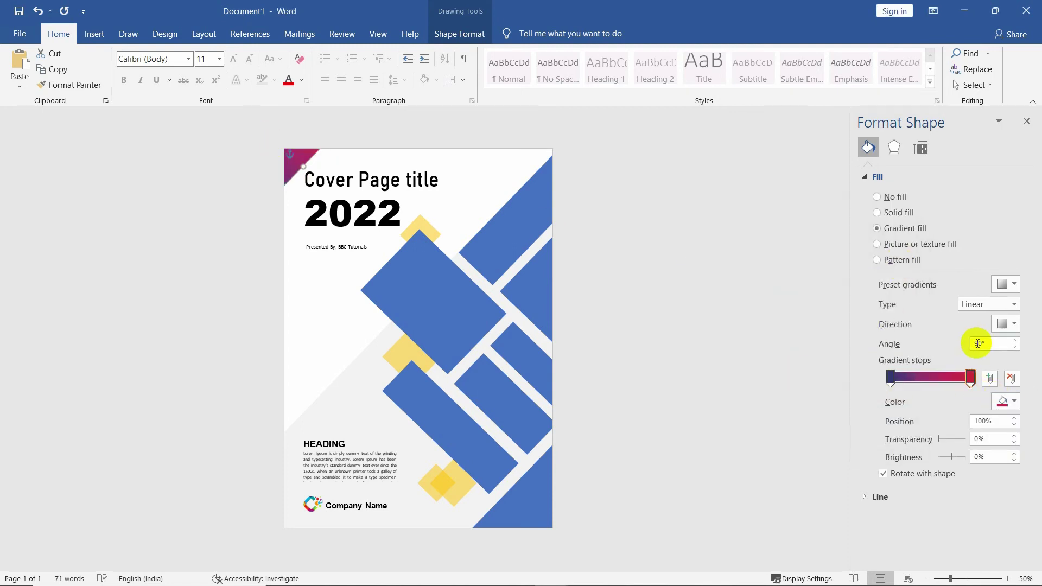
pyautogui.click(1013, 341)
pyautogui.click(1013, 341)
pyautogui.click(1012, 342)
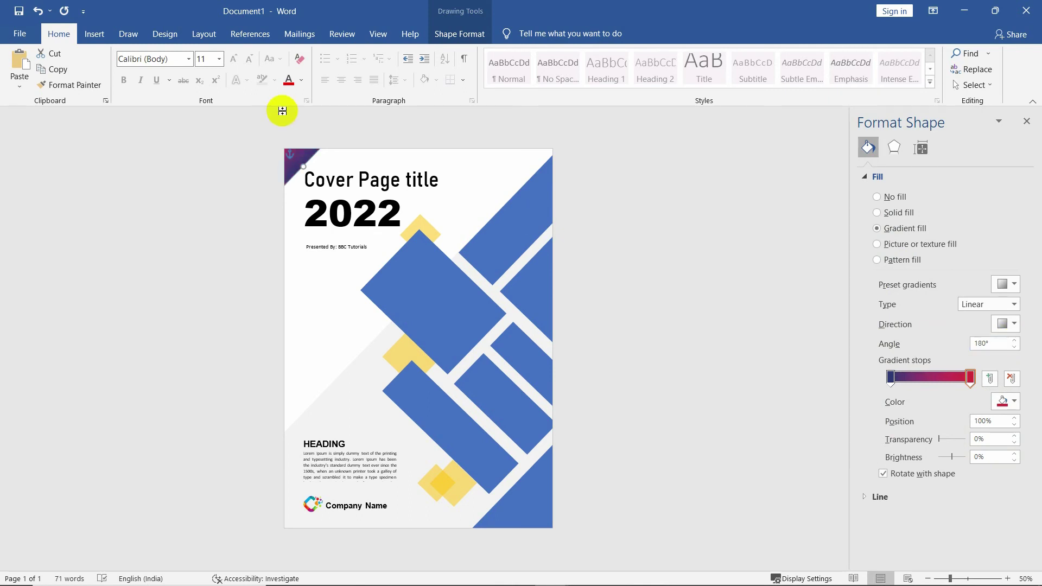
# Apply the navy-to-crimson gradient to the bottom-right triangle and adjust its angle.
pyautogui.click(281, 156)
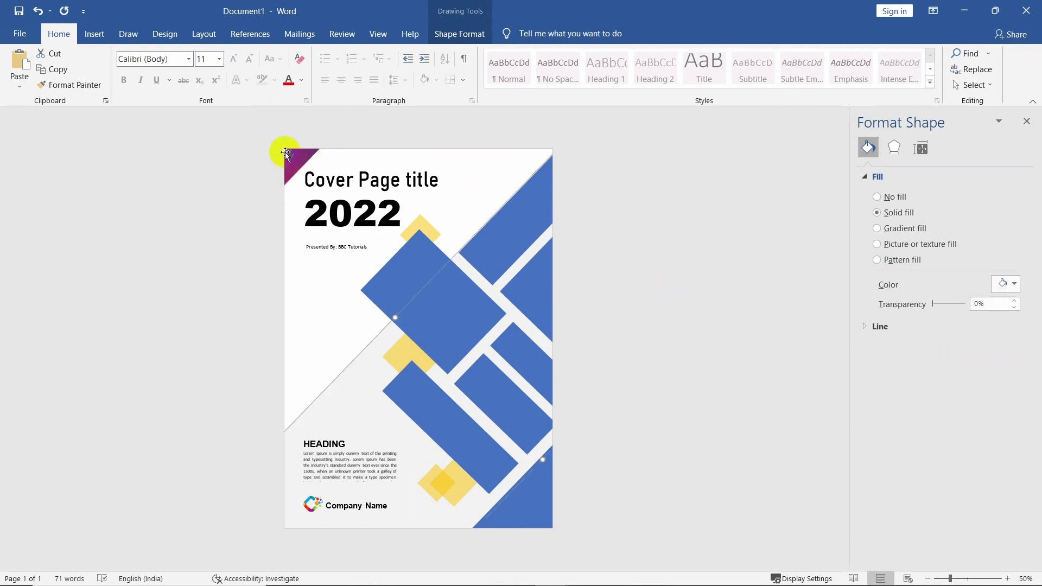
pyautogui.click(541, 497)
pyautogui.click(904, 228)
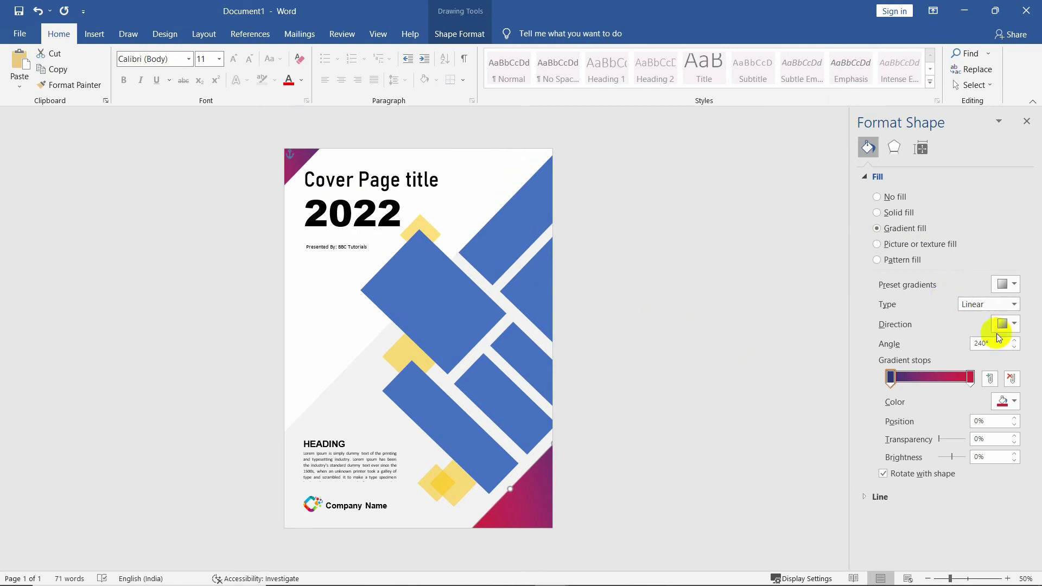
pyautogui.click(1011, 342)
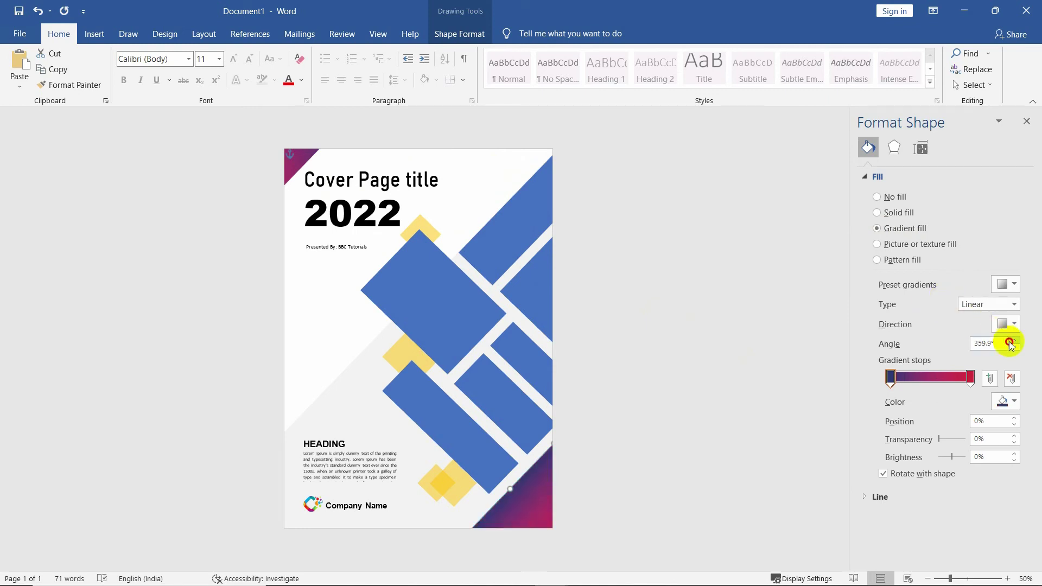
pyautogui.click(1014, 350)
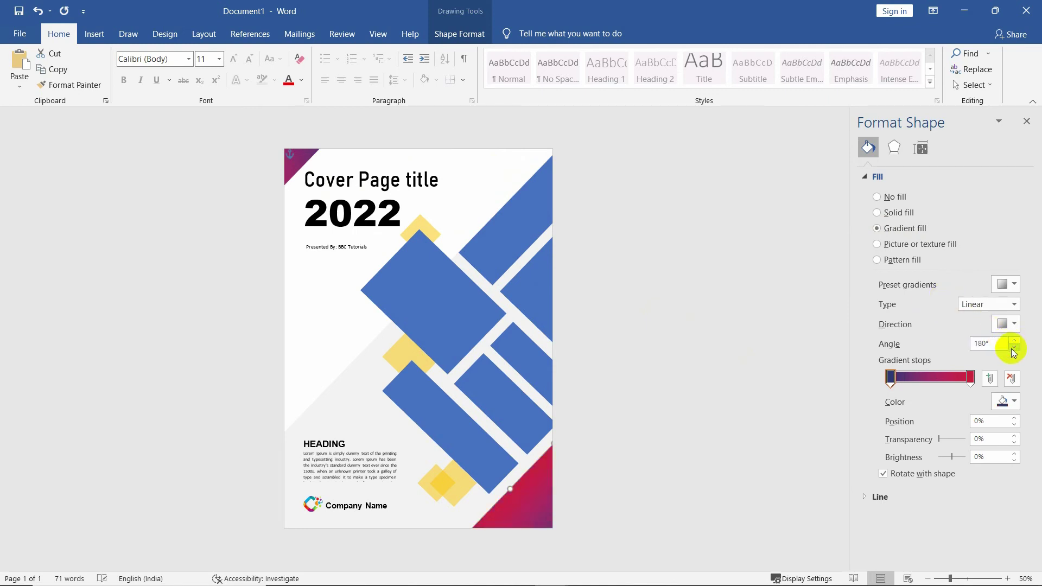
pyautogui.click(595, 275)
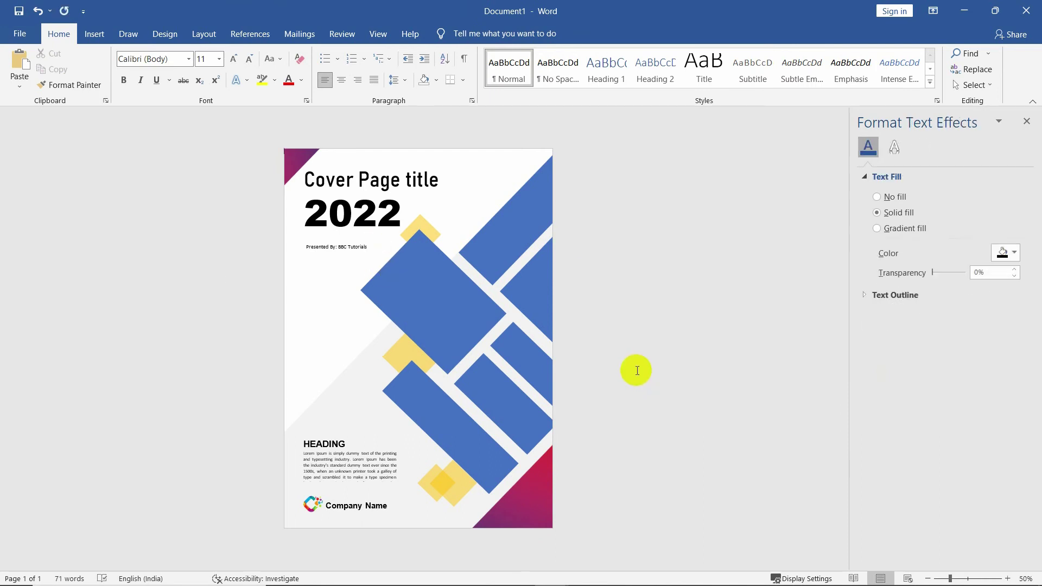
pyautogui.click(443, 318)
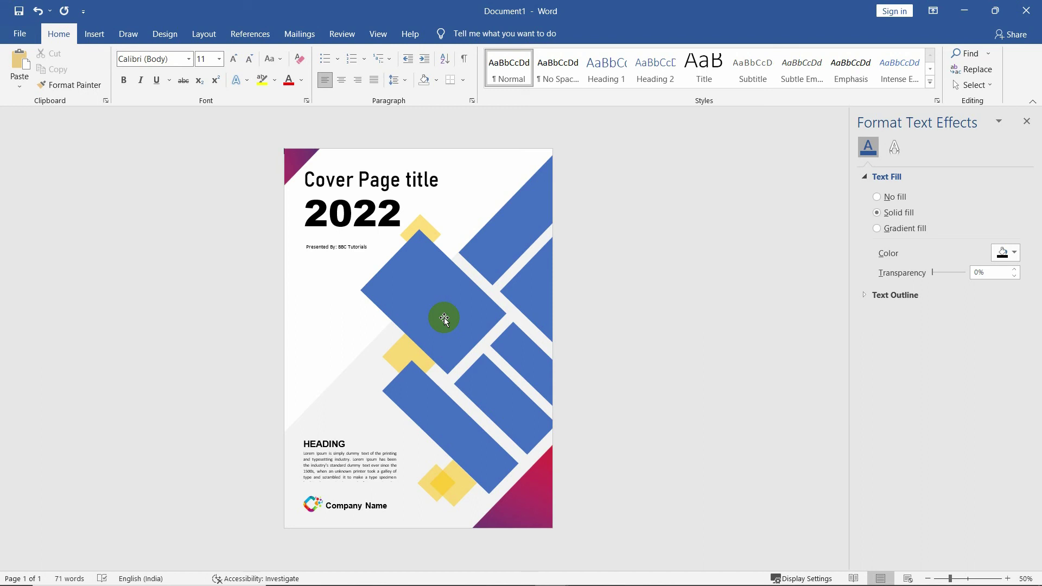
# Group the large blue diagonal shape, the other blue block, and the middle and lower-left strips.
pyautogui.keyDown('shift'); pyautogui.click(485, 250); pyautogui.keyUp('shift')
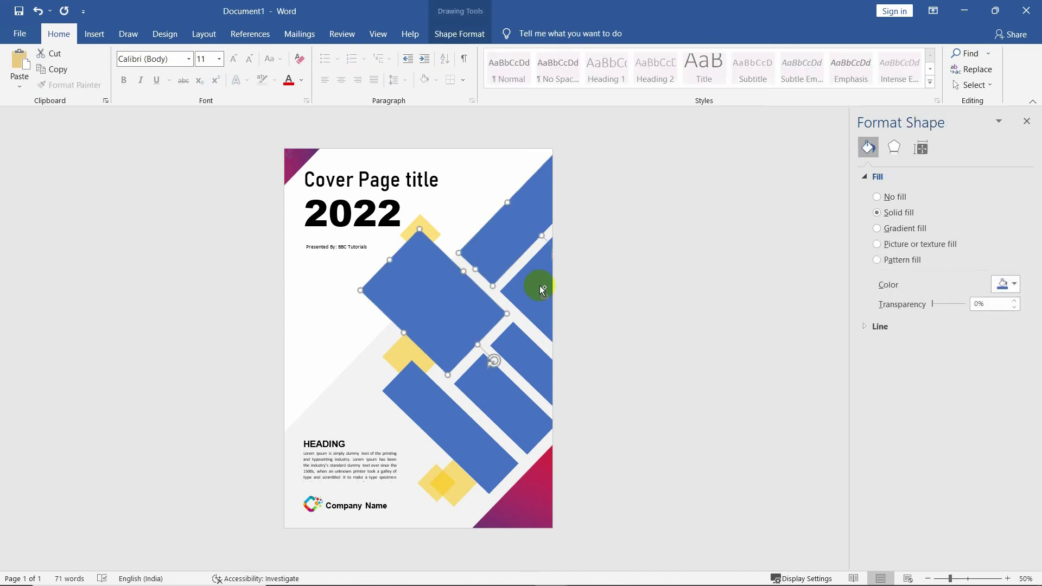
pyautogui.keyDown('shift'); pyautogui.click(540, 286); pyautogui.keyUp('shift')
pyautogui.keyDown('shift'); pyautogui.click(503, 403); pyautogui.keyUp('shift')
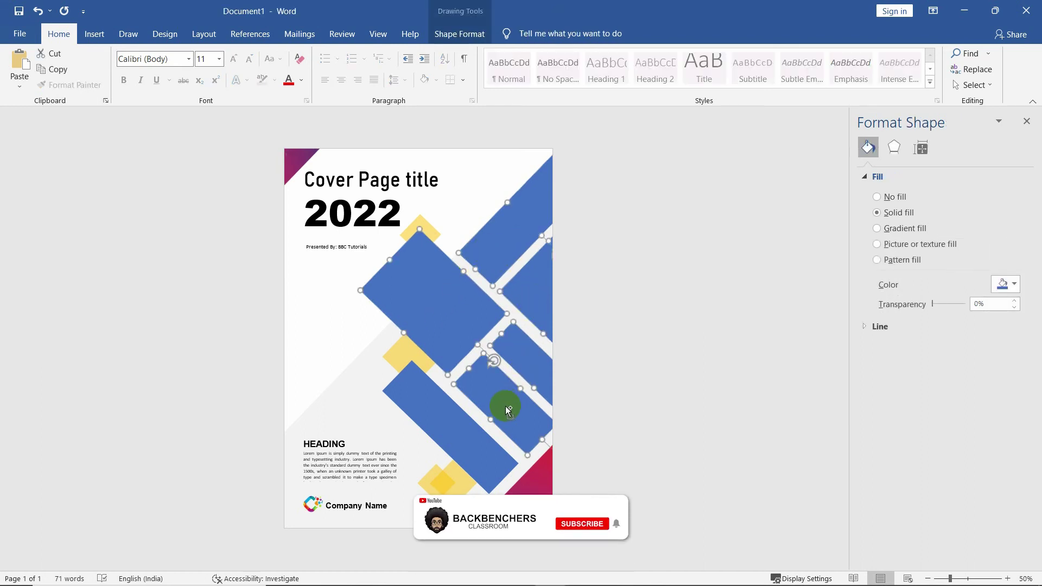
pyautogui.keyDown('shift'); pyautogui.click(448, 437); pyautogui.keyUp('shift')
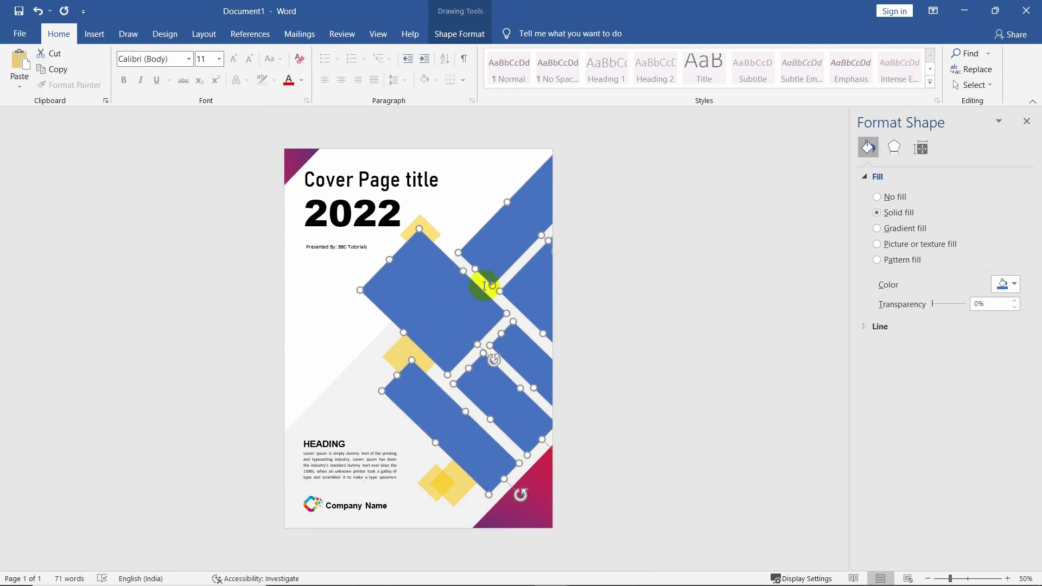
pyautogui.click(458, 33)
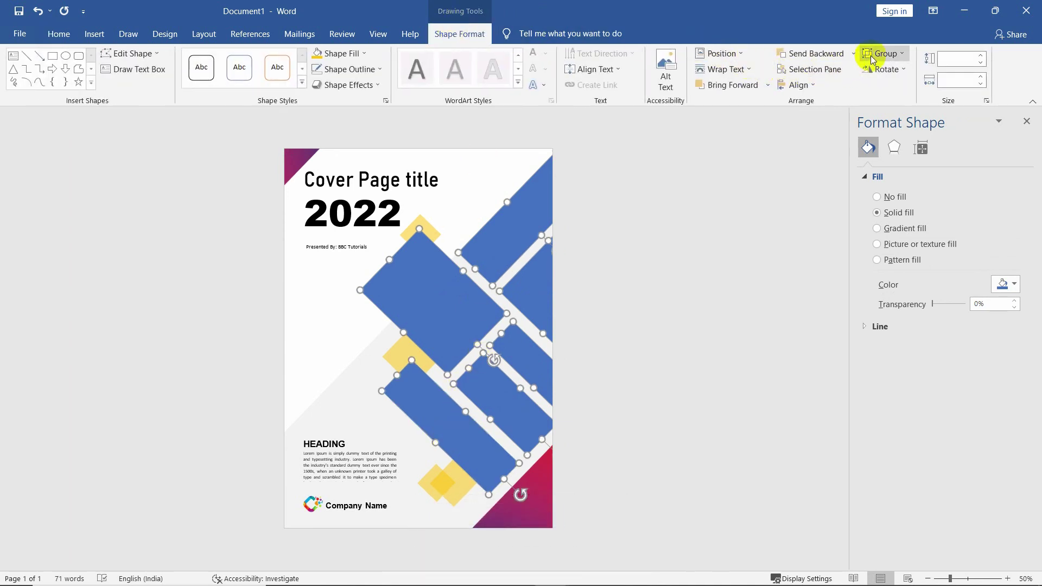
pyautogui.click(883, 54)
pyautogui.click(884, 72)
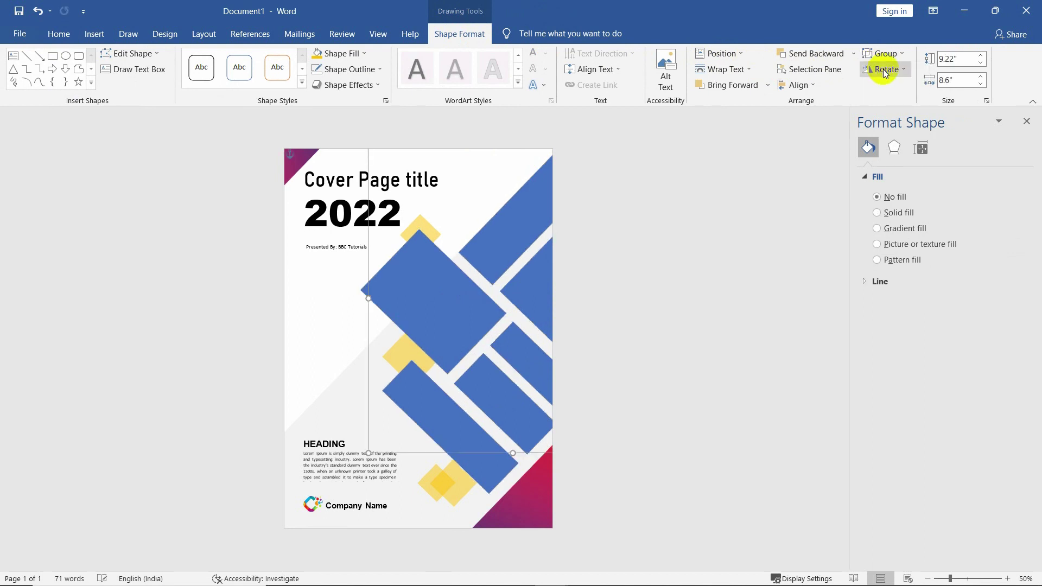
# Fill the grouped blue shapes with the picture tree-736885.jpg from a file.
pyautogui.click(343, 57)
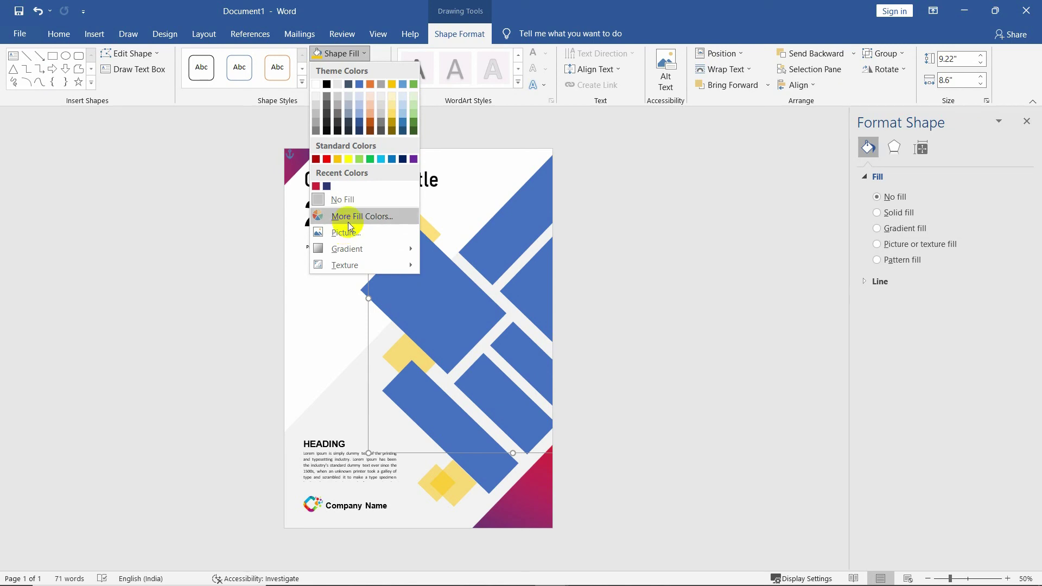
pyautogui.click(351, 231)
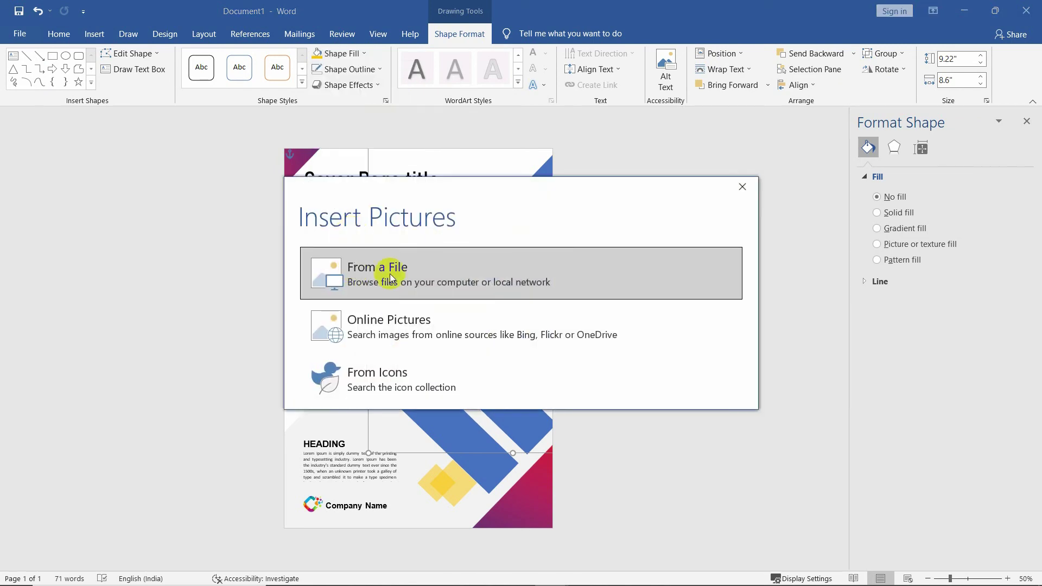
pyautogui.click(354, 269)
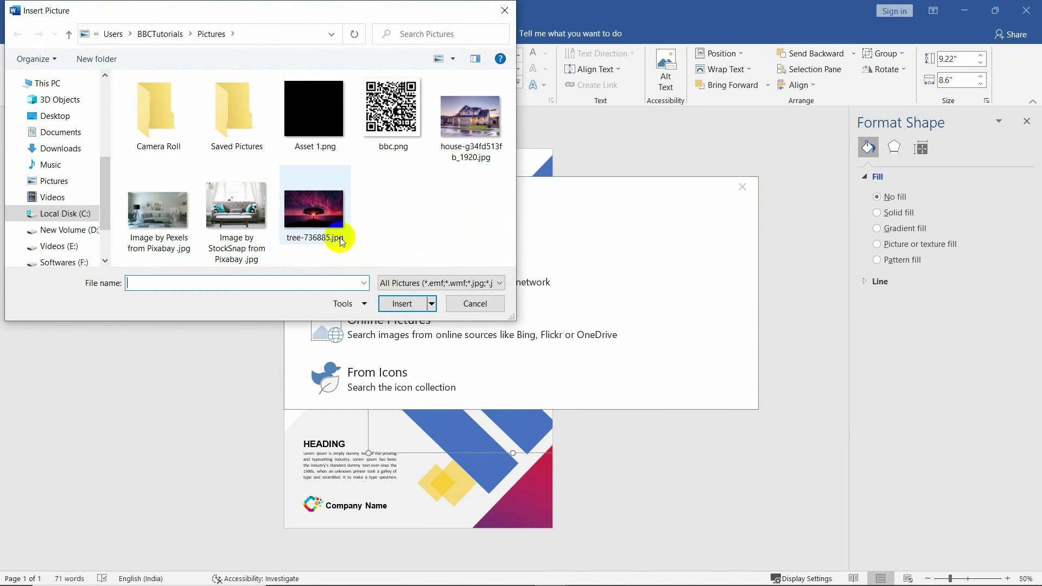
pyautogui.moveTo(314, 214)
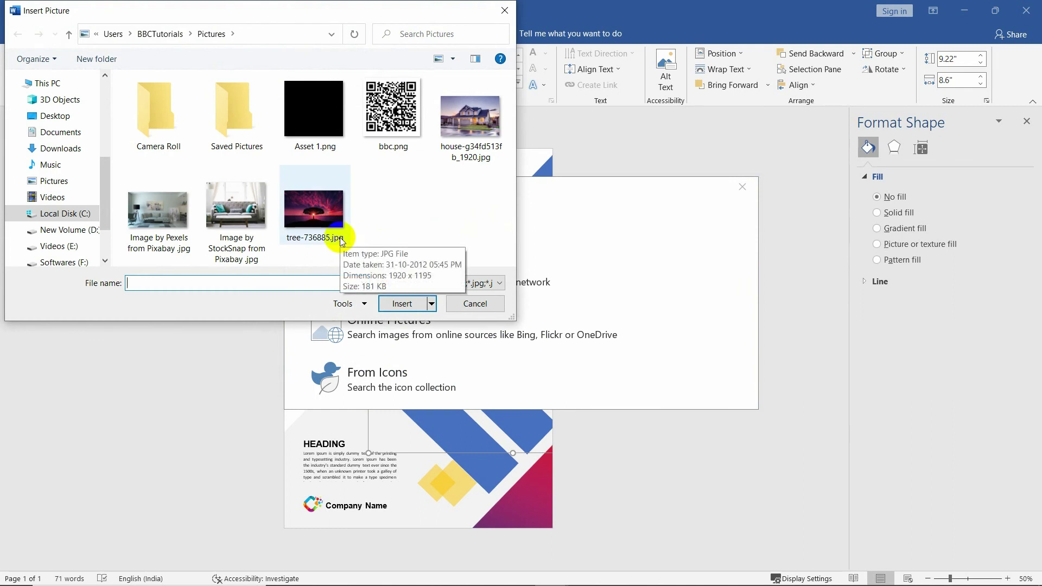
pyautogui.click(345, 209)
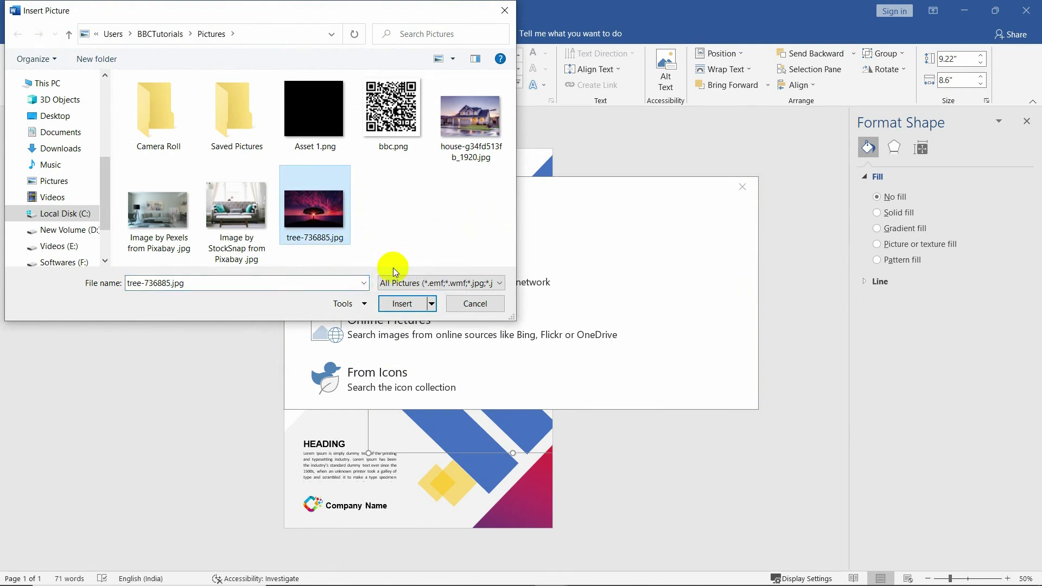
pyautogui.click(399, 308)
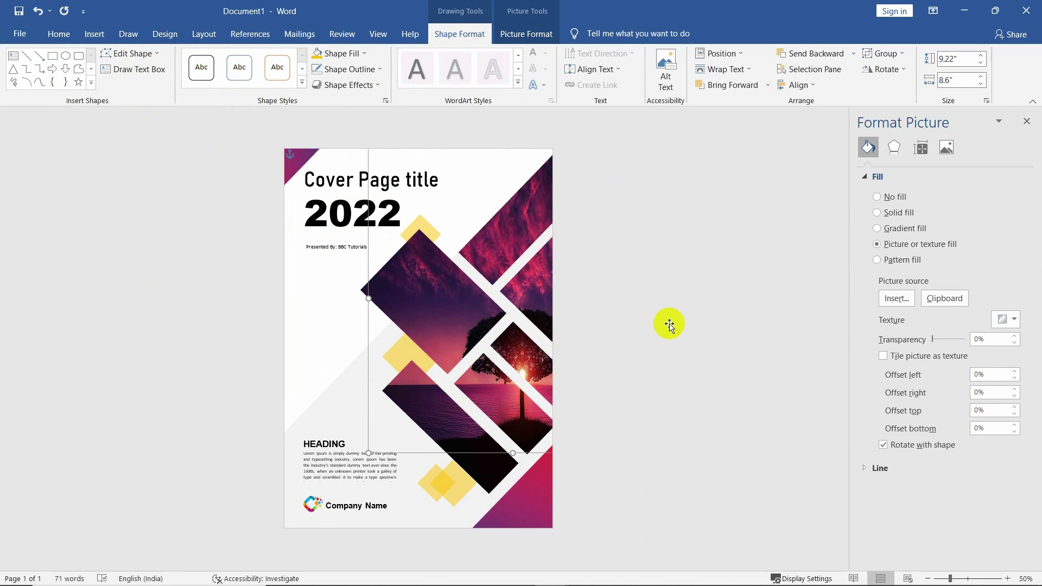
pyautogui.click(690, 256)
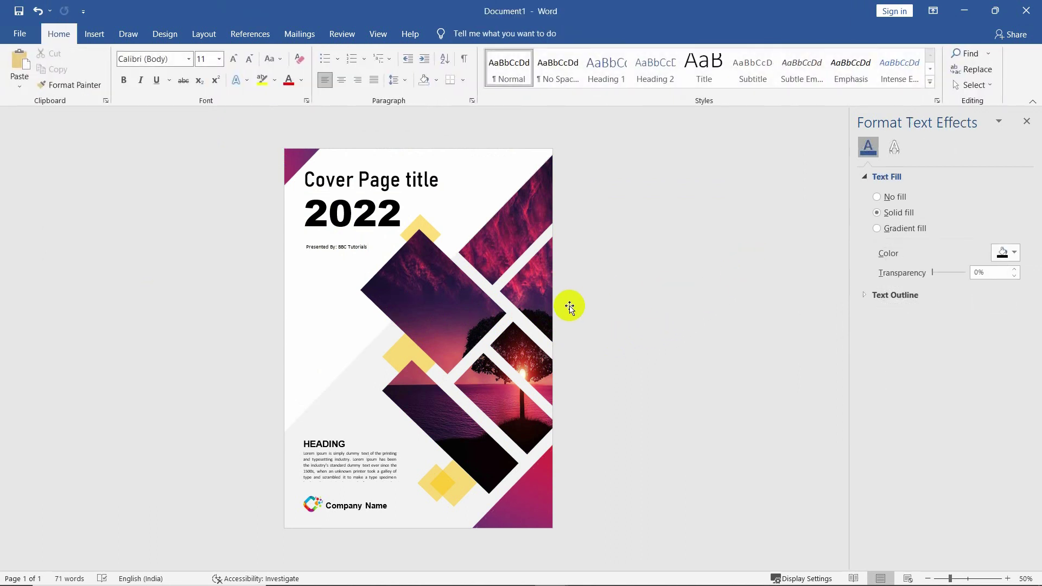